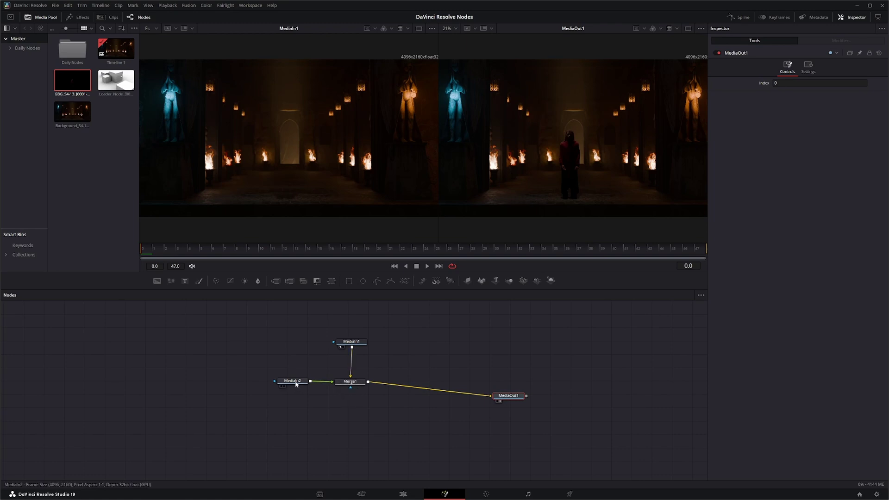
- Nudge the MediaIn1 and MediaIn2 nodes slightly left to tidy the node tree
drag(295, 384, 292, 385)
drag(358, 342, 356, 343)
drag(348, 383, 349, 385)
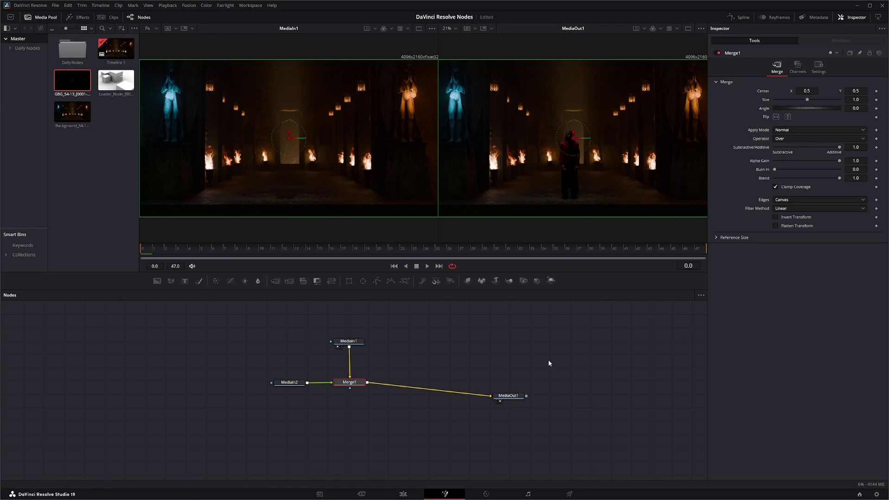
- Inspect MediaIn1 and MediaIn2, then show MediaIn2's cut-out figure in the left viewer
click(350, 341)
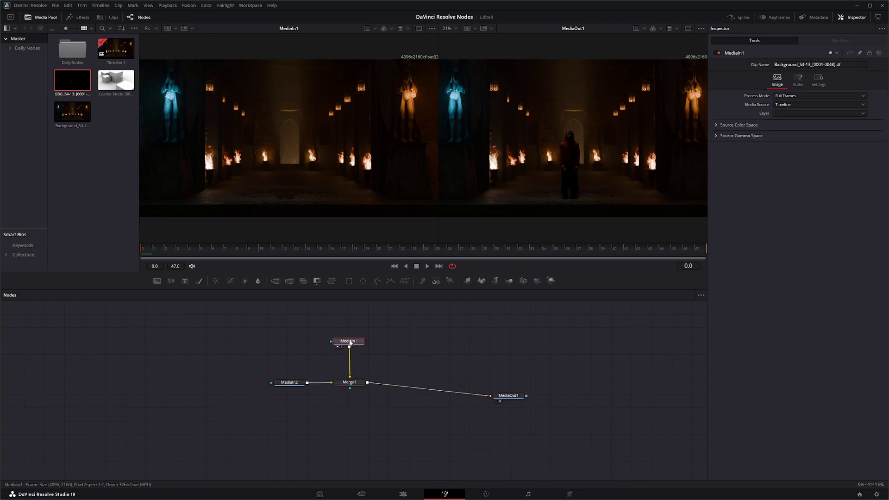
click(290, 383)
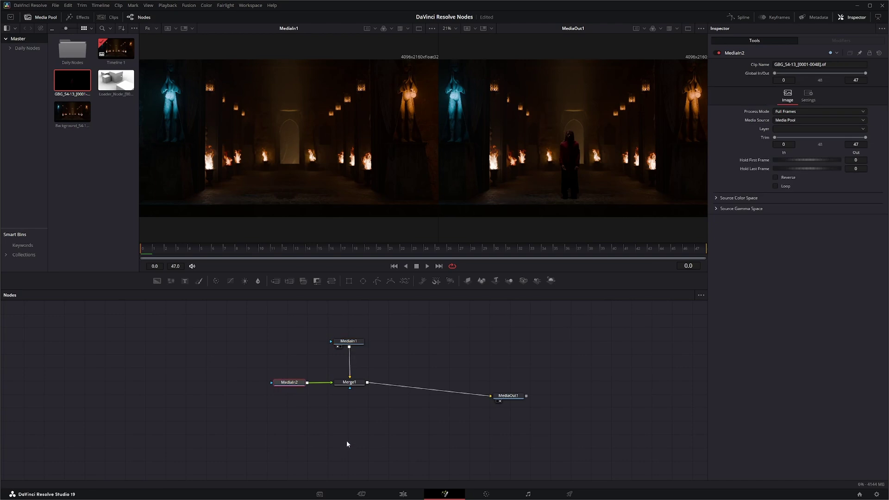
key(1)
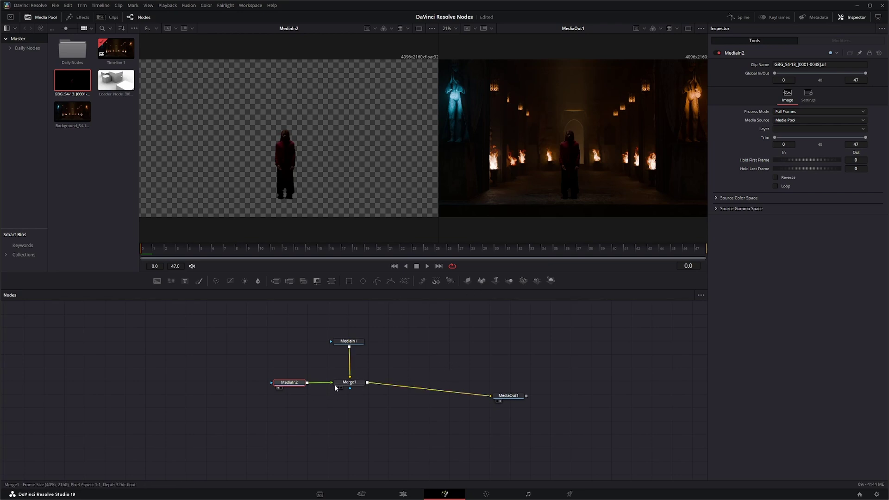
- Disconnect MediaIn1 and MediaIn2 and add Loader_Node as MediaIn3 on the ViewLayer.DiffCol layer
drag(332, 382, 213, 387)
drag(350, 377, 208, 361)
drag(116, 79, 348, 382)
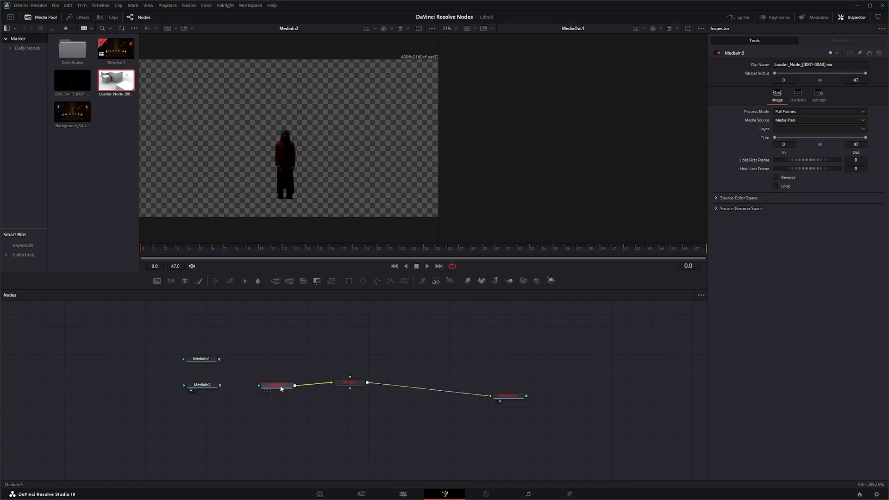
click(806, 129)
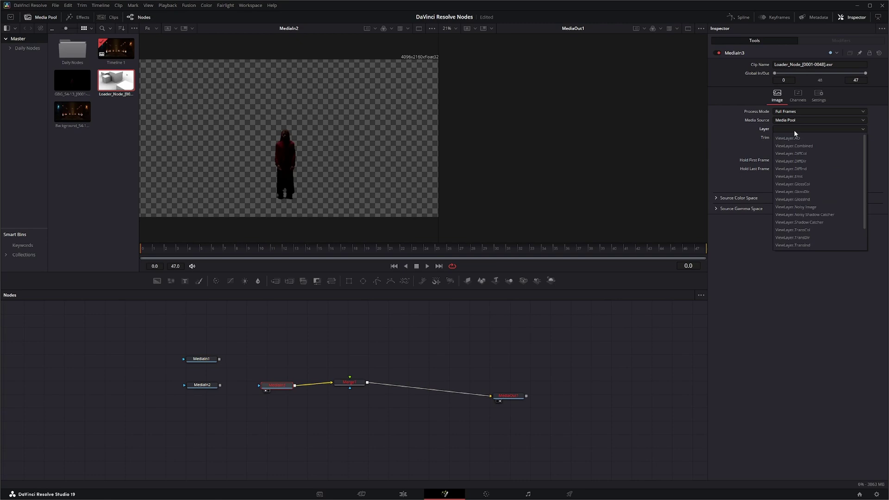
click(808, 155)
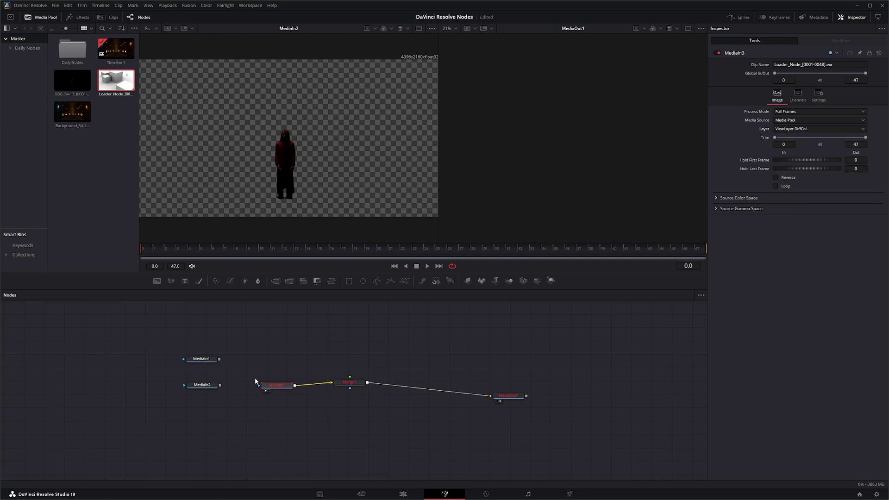
key(1)
- Add a second Loader_Node as MediaIn4 using the ViewLayer.AO layer
drag(100, 80, 351, 381)
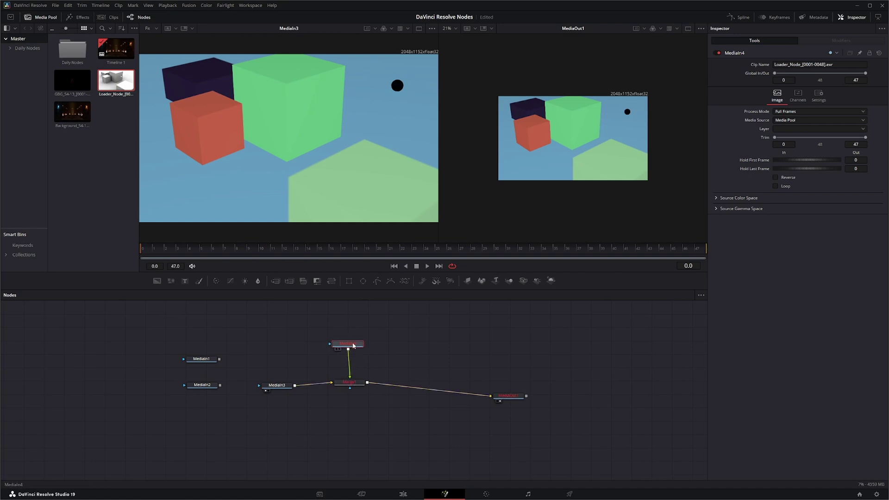
click(781, 129)
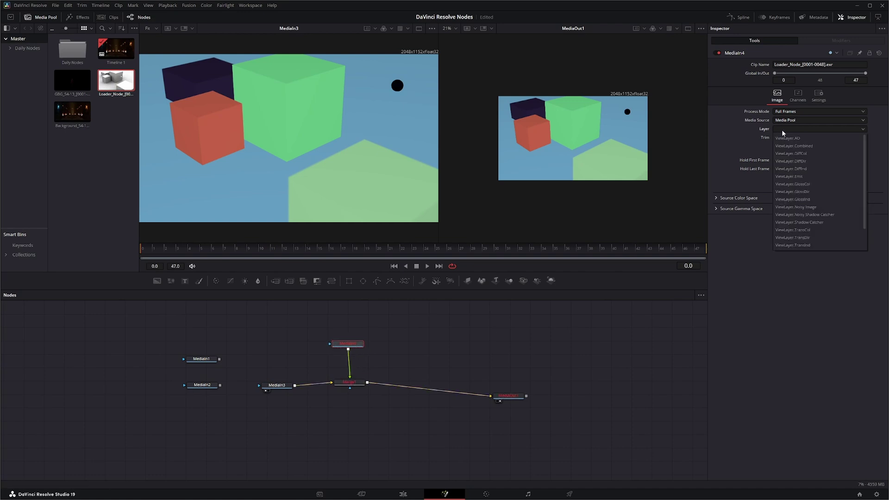
click(807, 140)
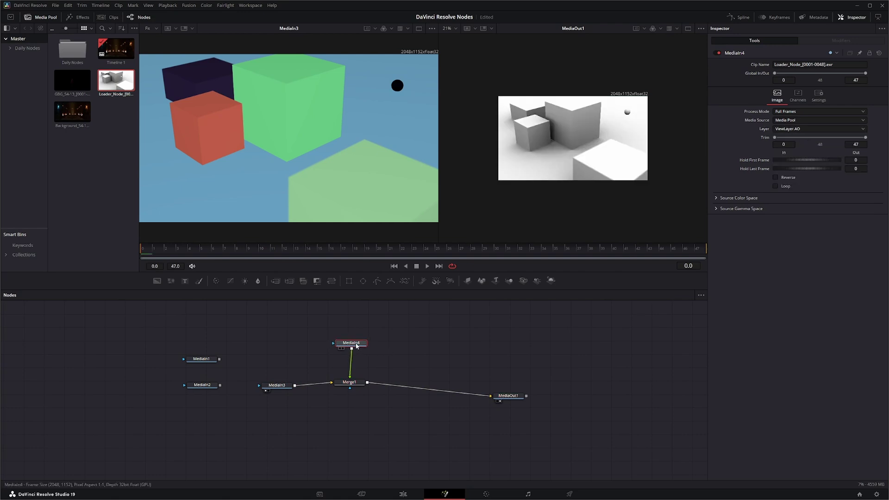
drag(356, 345, 355, 345)
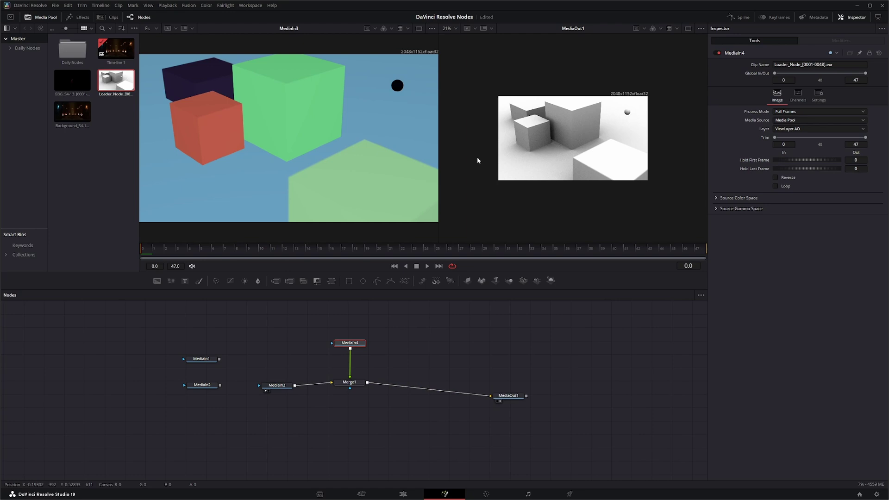
- Set the output viewer zoom to Fit, widen the viewer, and reposition MediaIn3
click(456, 28)
click(456, 37)
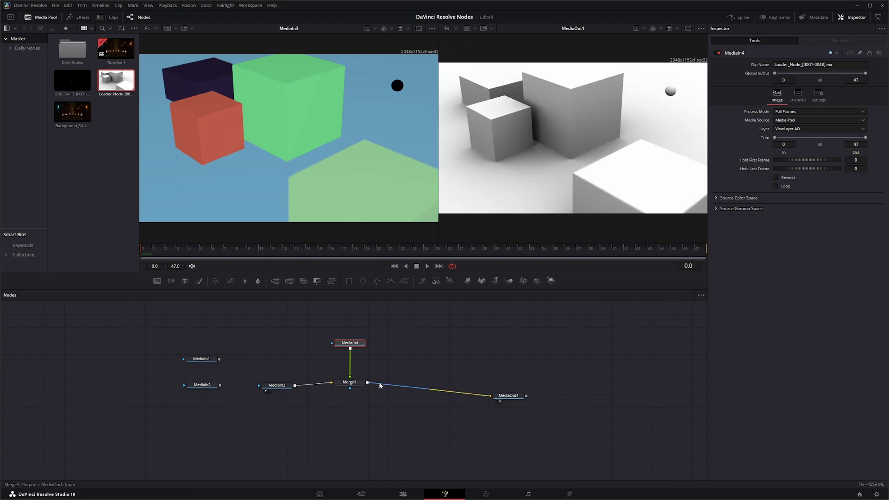
drag(439, 229, 424, 228)
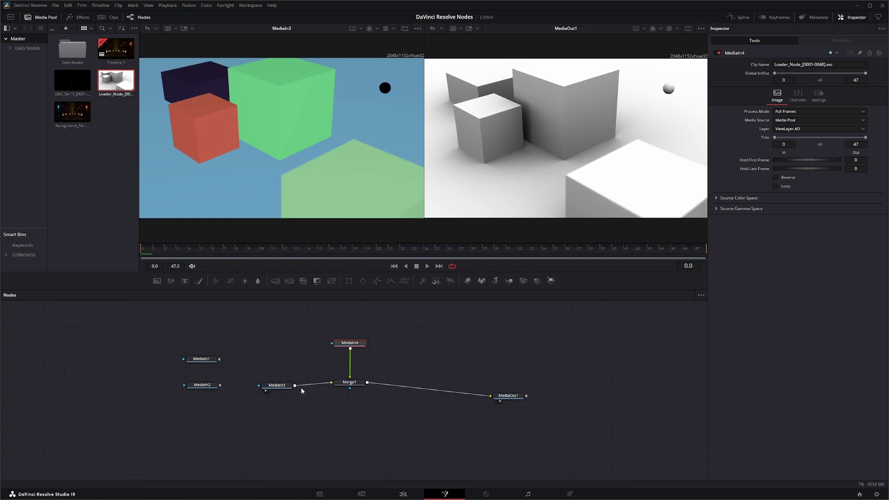
drag(287, 385, 291, 383)
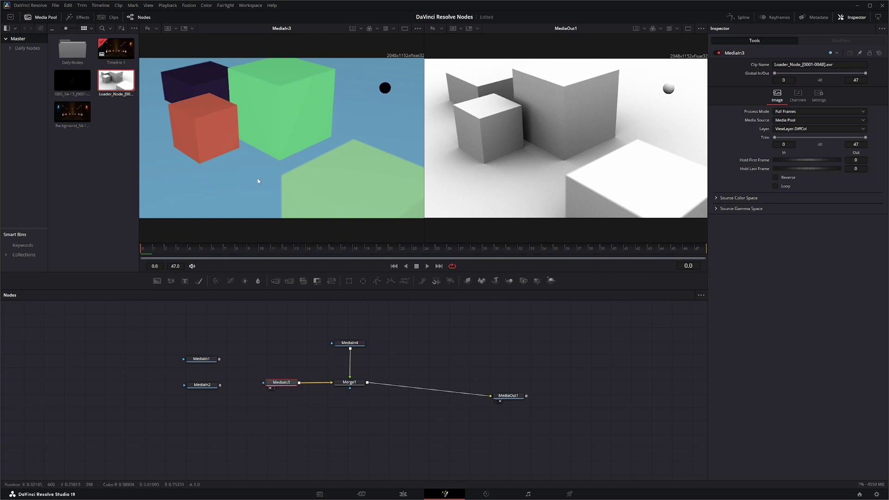
- Inspect MediaIn4, MediaIn3, Merge1 and MediaOut1, viewing the AO pass in the left viewer
click(349, 345)
key(1)
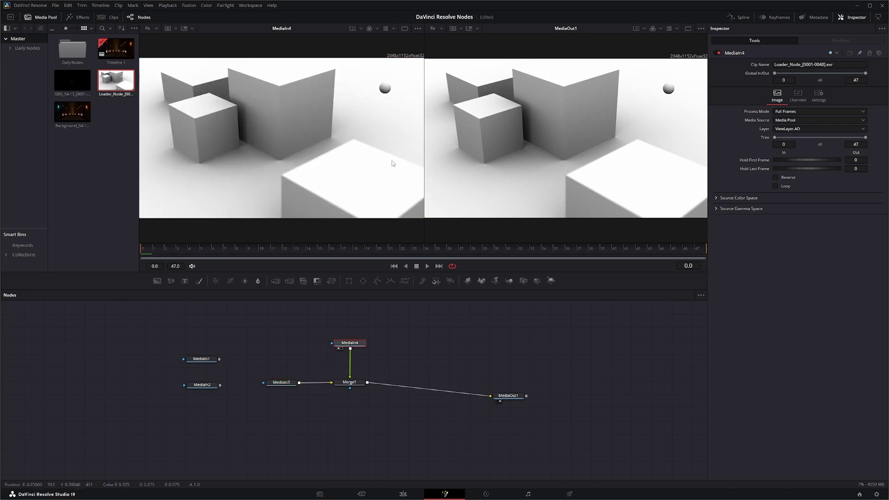
drag(281, 384, 286, 384)
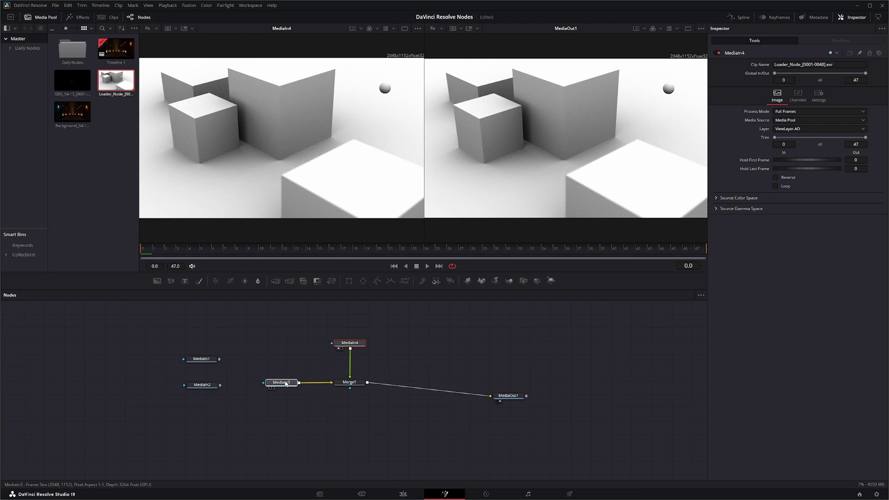
click(351, 385)
click(509, 398)
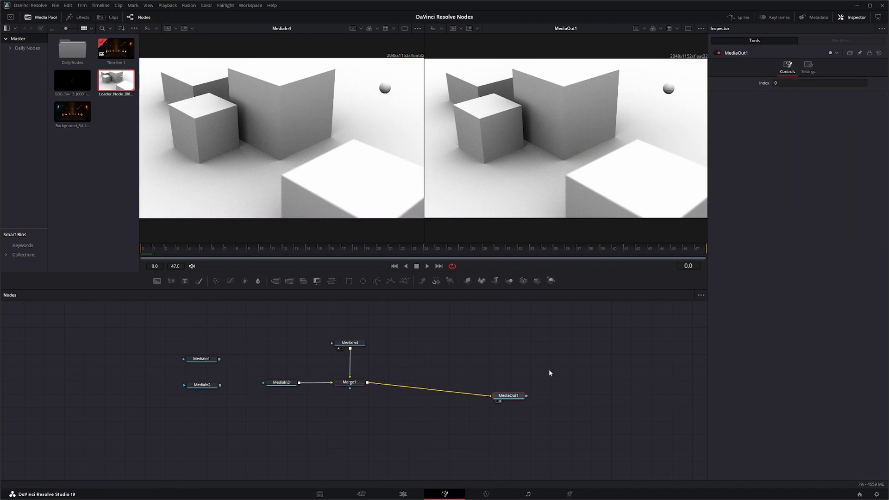
- Try Merge1 apply modes Screen and Dissolve, then settle on Darken
click(349, 384)
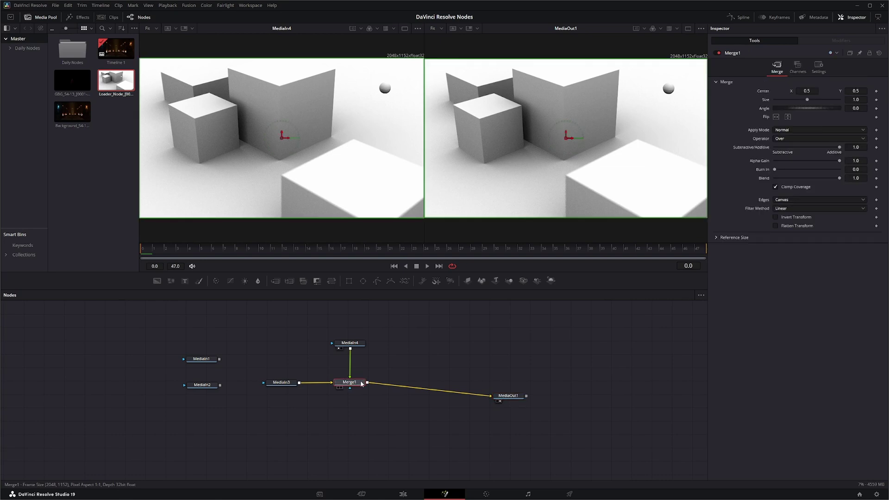
click(790, 131)
click(795, 147)
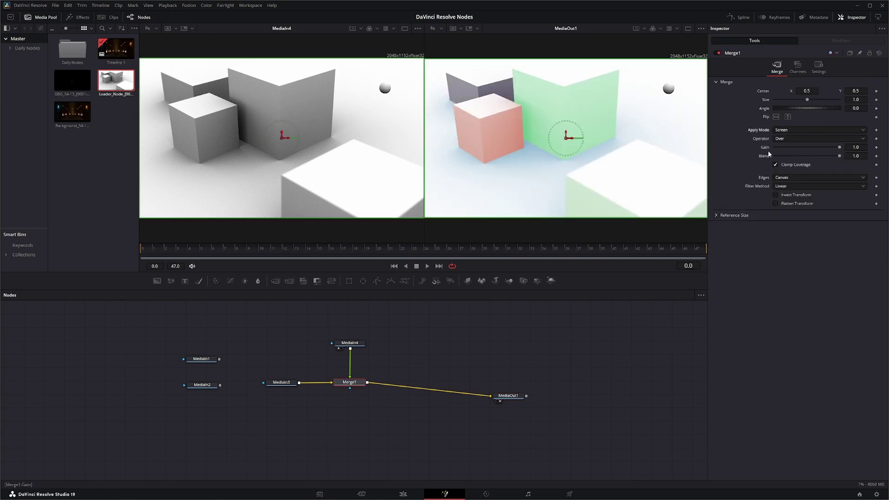
click(800, 131)
click(795, 154)
click(790, 131)
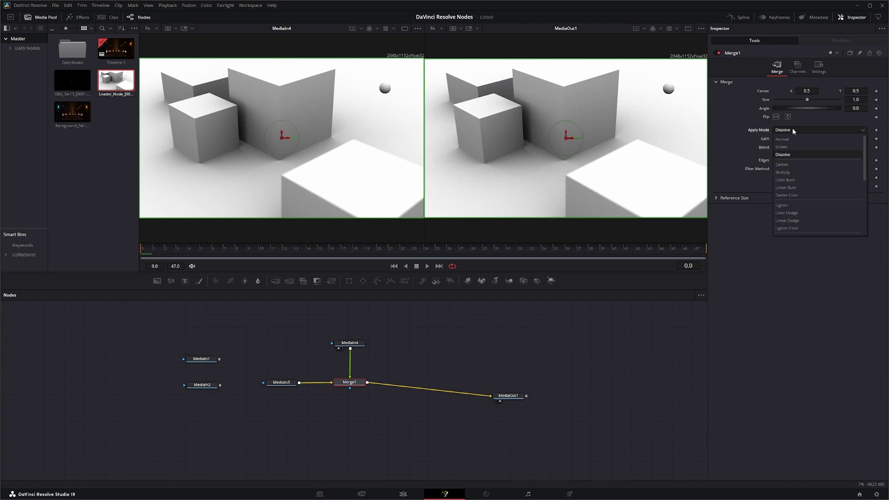
click(794, 165)
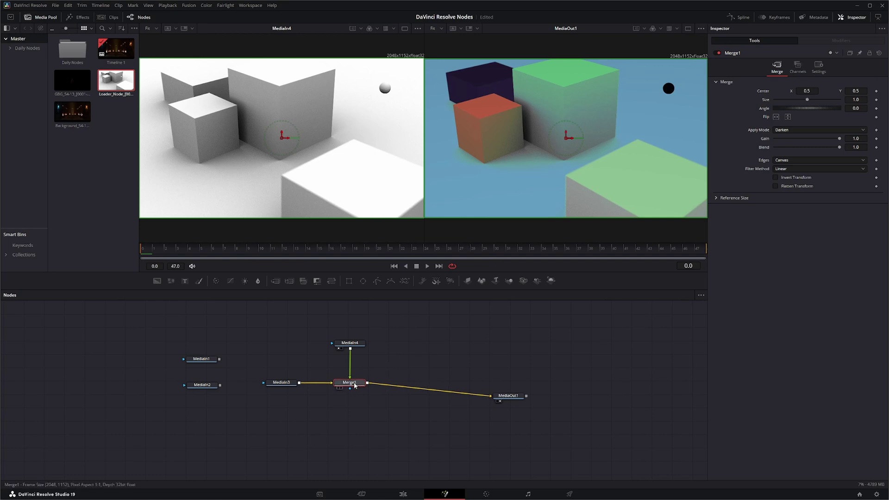
drag(354, 384, 353, 386)
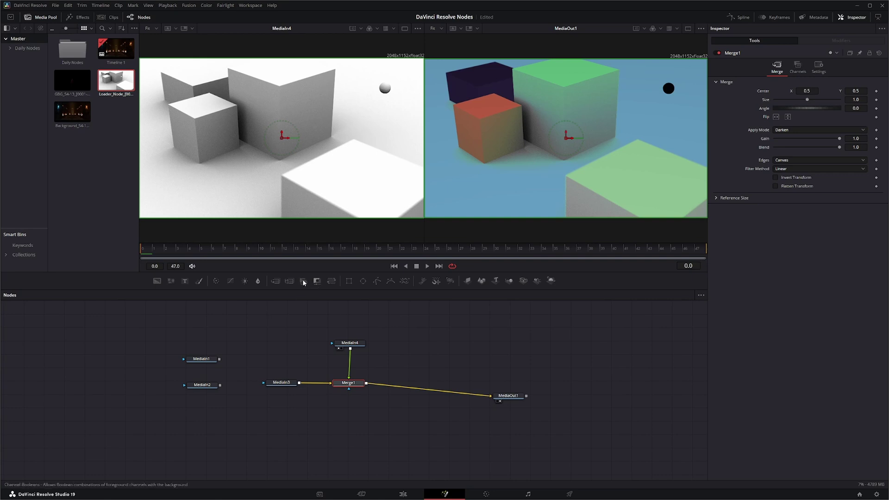
- Replace Merge1 with a Channel Booleans node fed by MediaIn3 and MediaIn4
drag(303, 282, 350, 411)
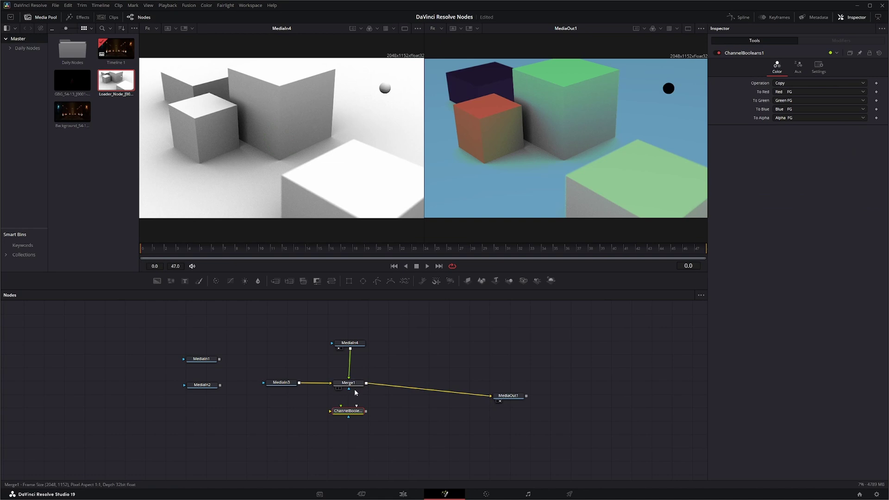
click(350, 385)
key(Delete)
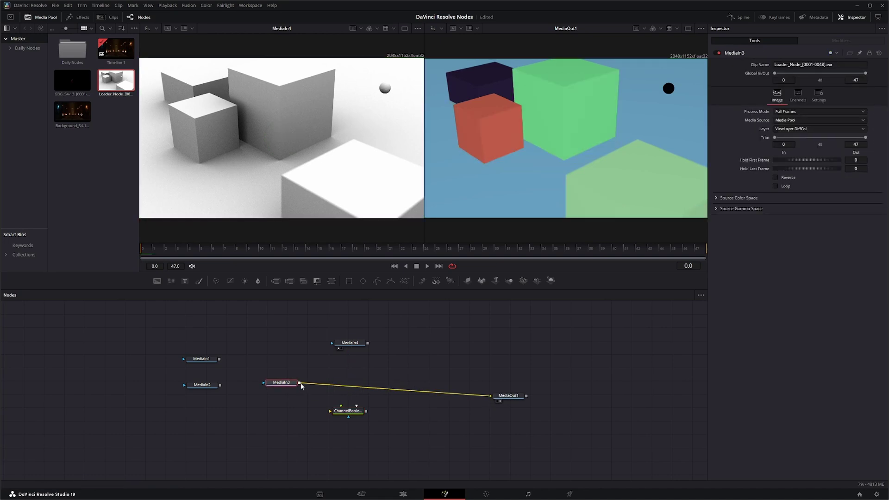
drag(299, 383, 492, 397)
drag(368, 344, 346, 343)
- View MediaIn3 in the left viewer and move it level with ChannelBooleans1
click(355, 406)
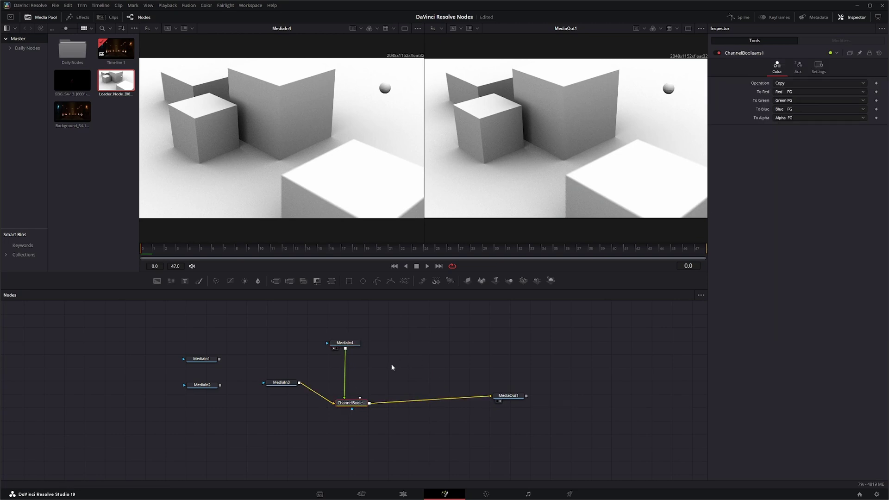
click(281, 383)
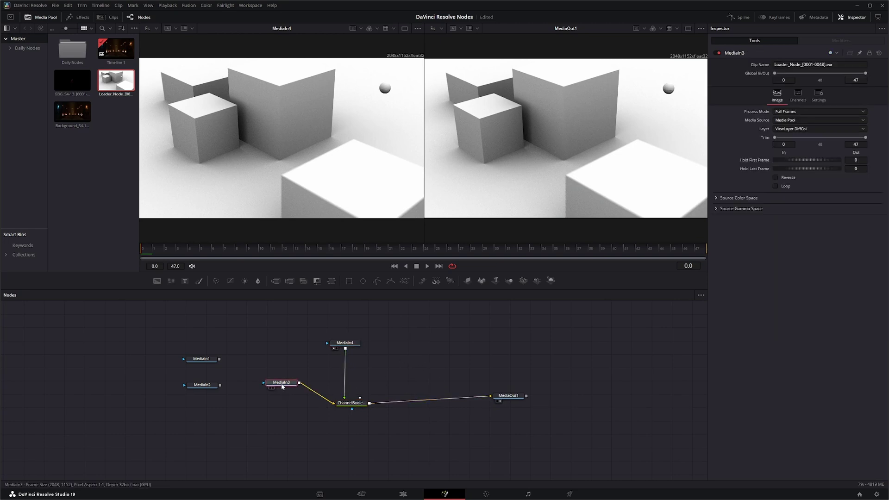
key(1)
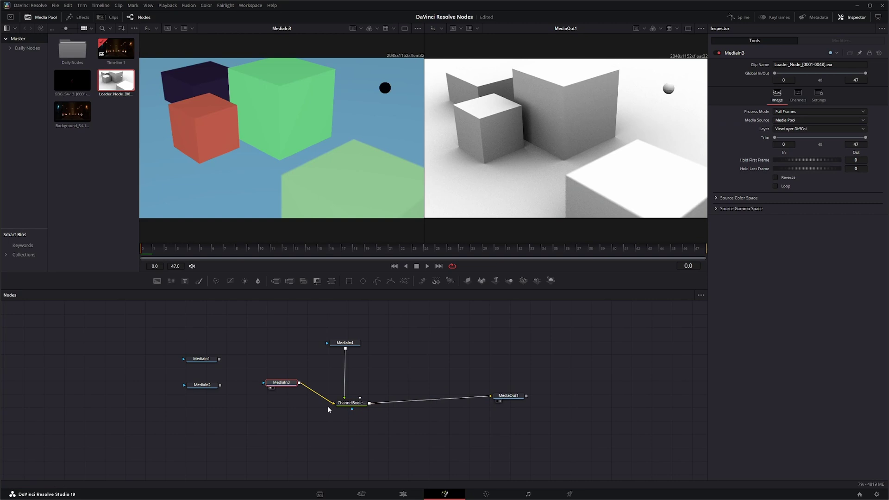
drag(299, 383, 306, 401)
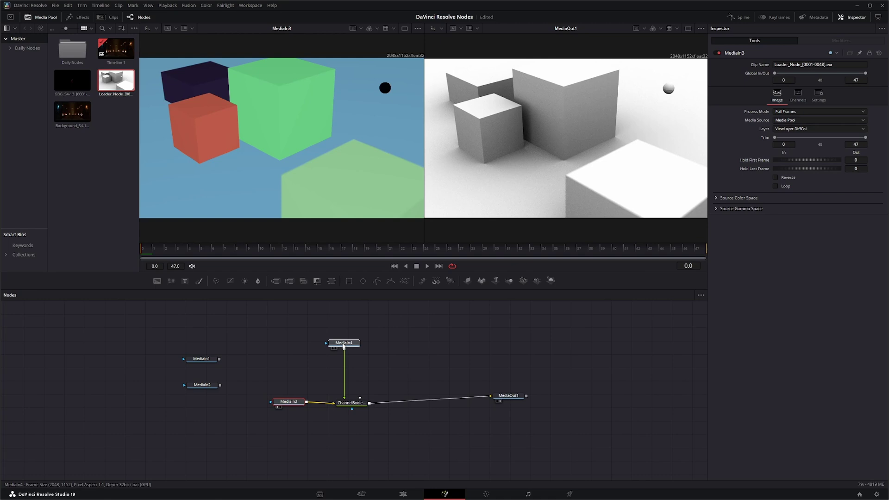
- Check the ChannelBooleans1 Operation list, leaving it on Copy
click(351, 402)
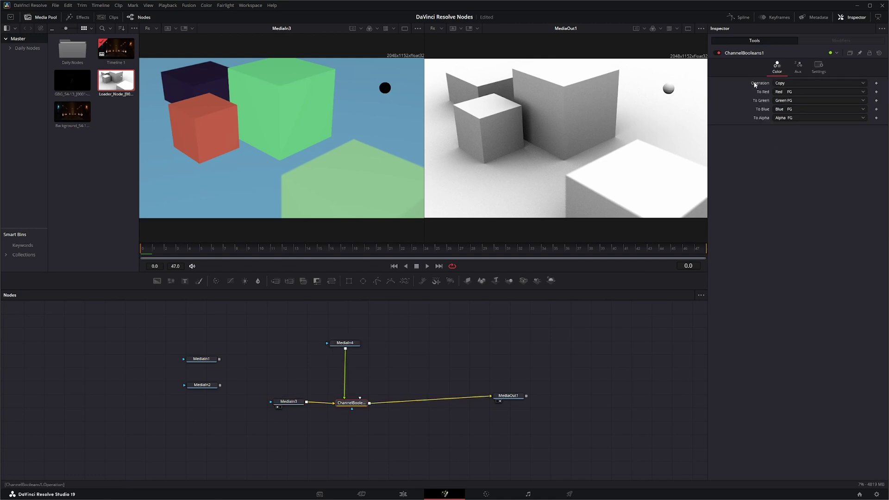
click(788, 84)
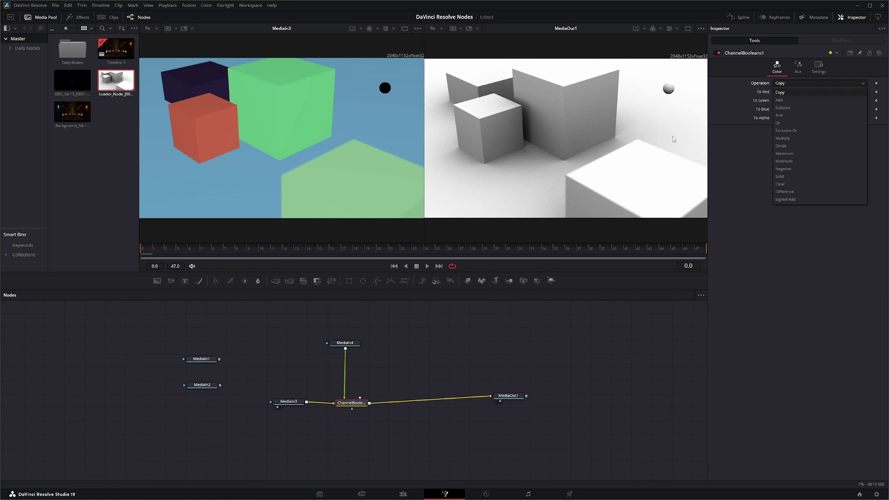
click(796, 92)
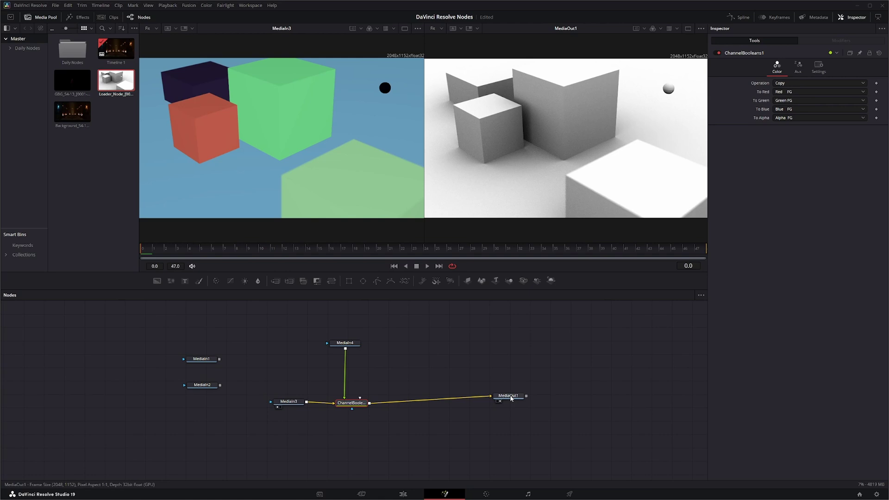
- Line MediaOut1 up with ChannelBooleans1, save the project, and nudge MediaOut1 slightly left
drag(511, 398, 498, 405)
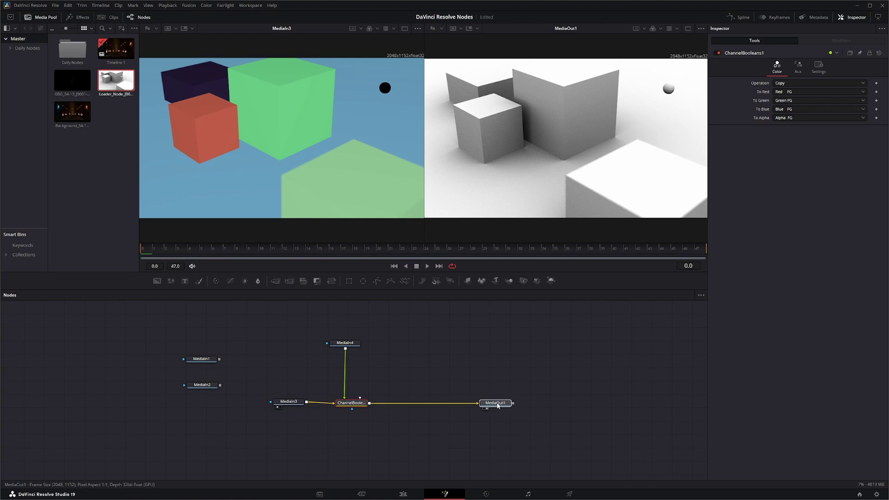
click(358, 402)
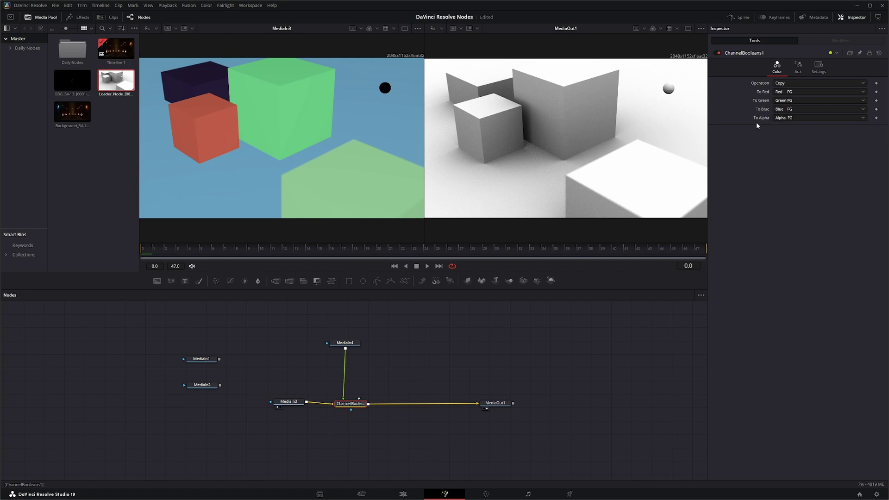
key(ctrl+s)
drag(494, 403, 484, 404)
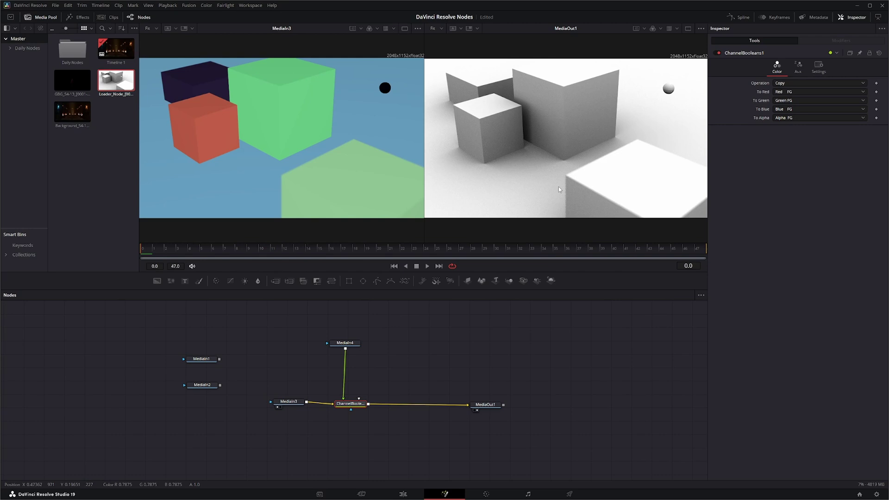
- Set the ChannelBooleans1 Operation to Add and To Alpha to Do Nothing
click(785, 85)
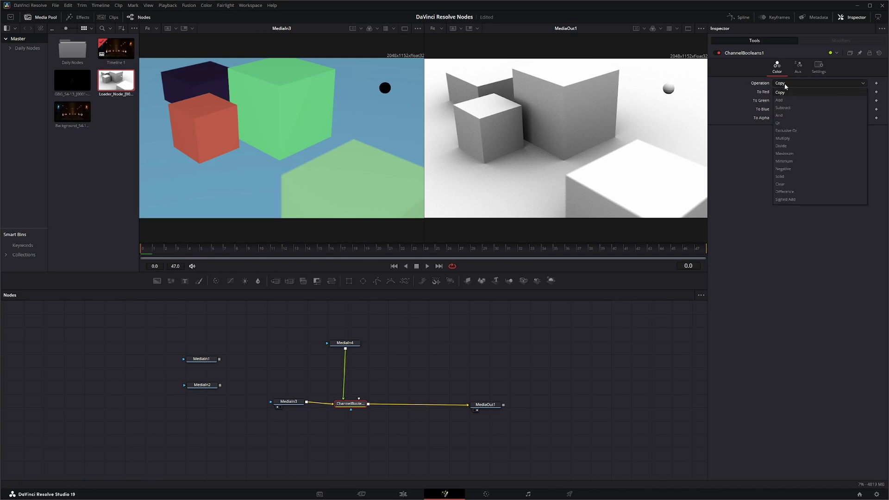
click(786, 99)
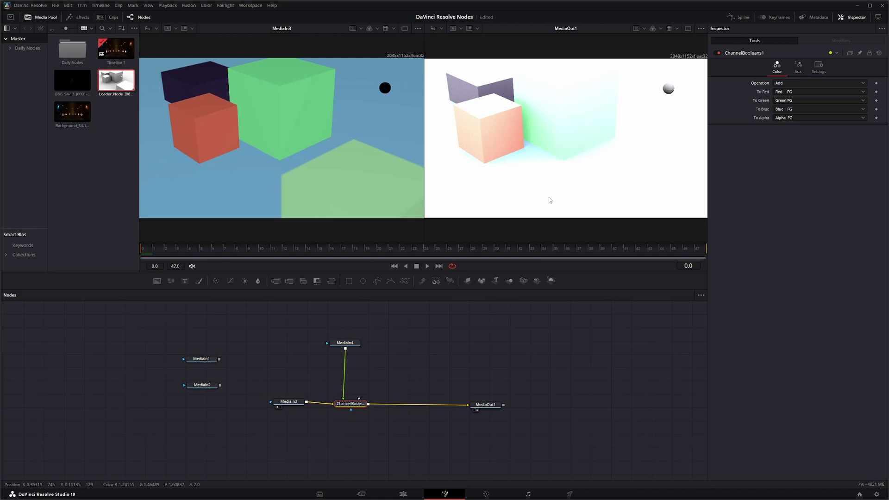
click(796, 117)
click(798, 158)
- Return the Operation to Copy and move MediaIn4 slightly up
click(782, 84)
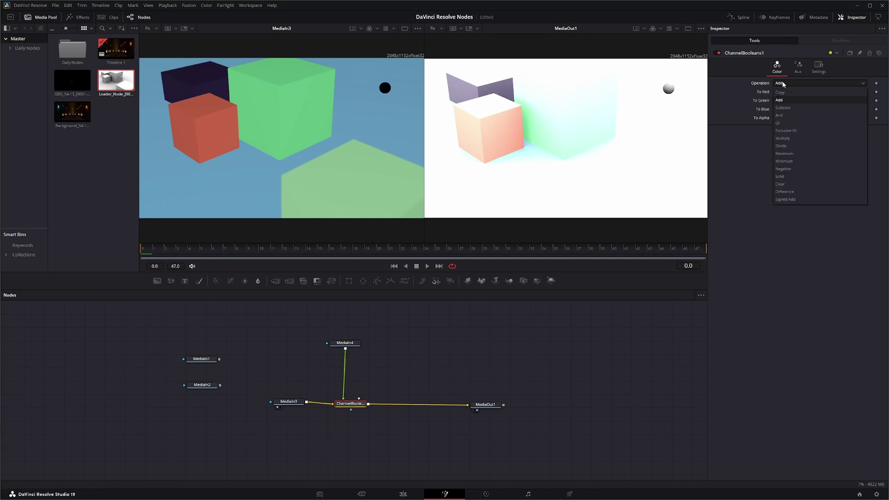
click(780, 92)
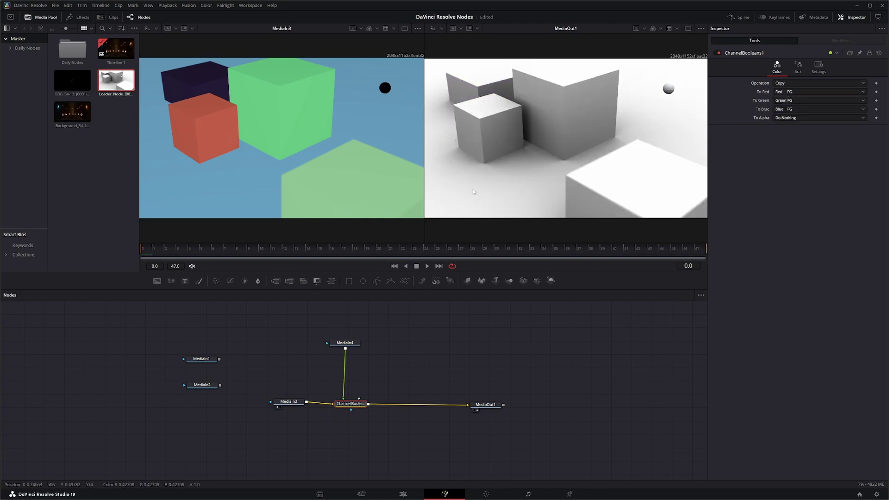
drag(349, 345, 350, 339)
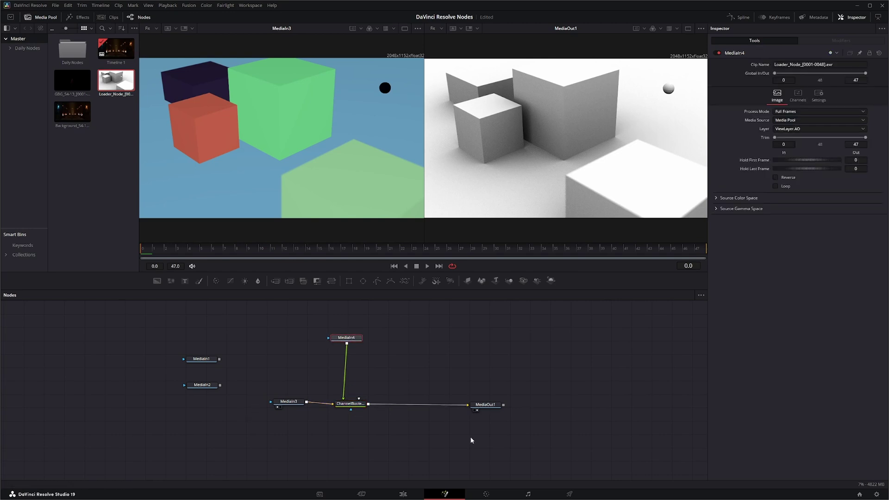
click(354, 403)
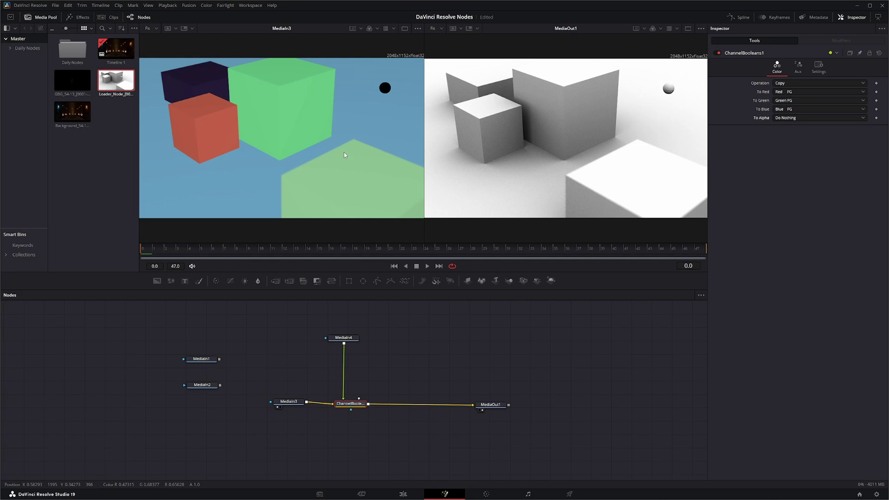
- Save the project, then set To Red, To Green and To Blue to Do Nothing
key(ctrl+s)
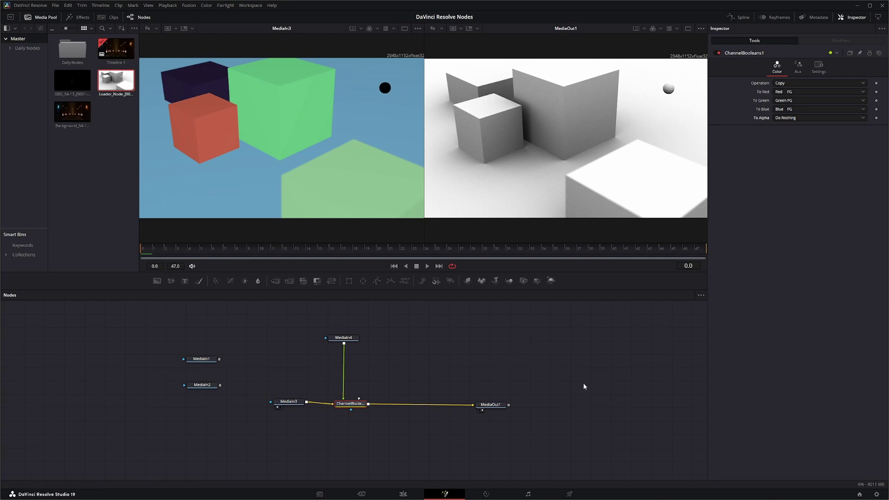
click(785, 91)
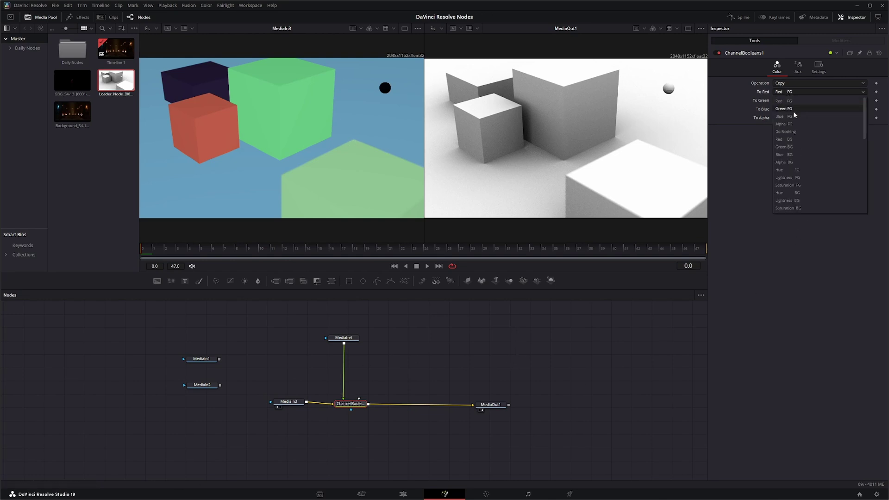
click(792, 132)
click(789, 100)
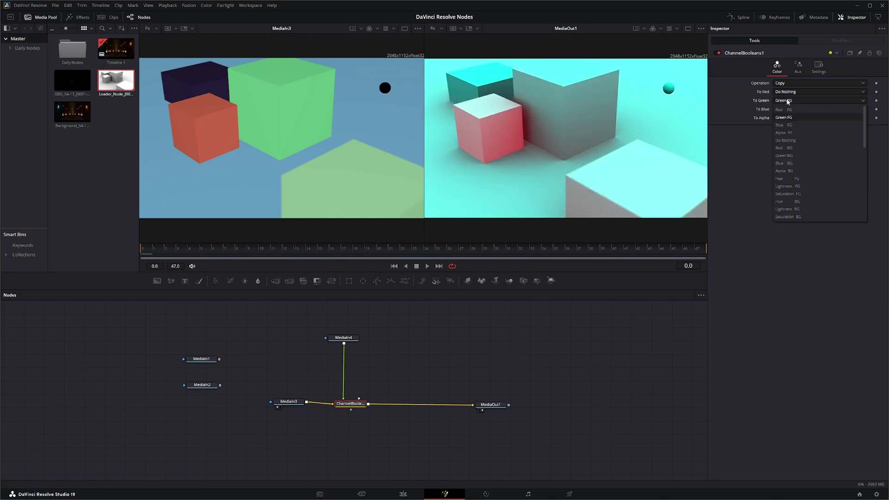
click(790, 139)
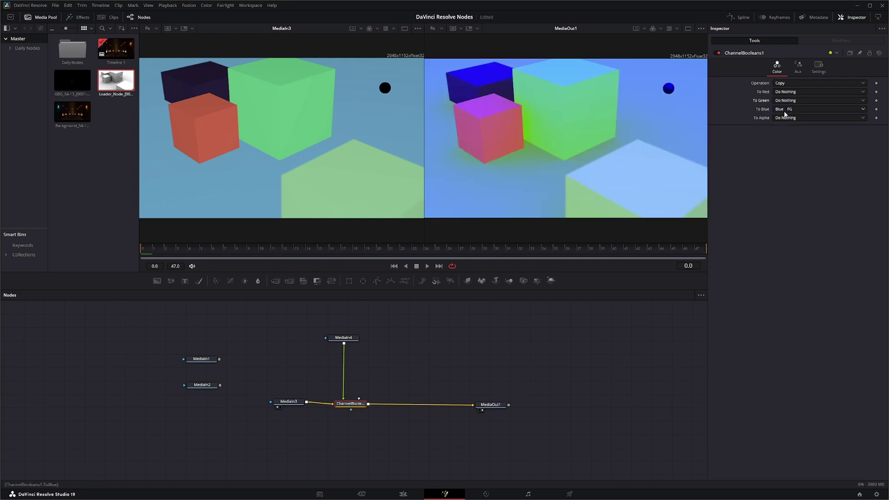
click(784, 113)
click(789, 148)
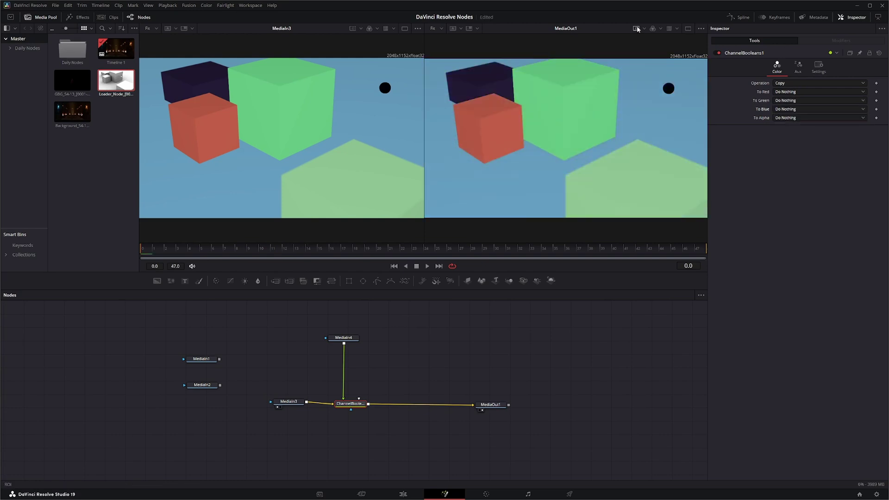
- Switch the output viewer to the alpha channel and set To Alpha to Red BG
click(652, 29)
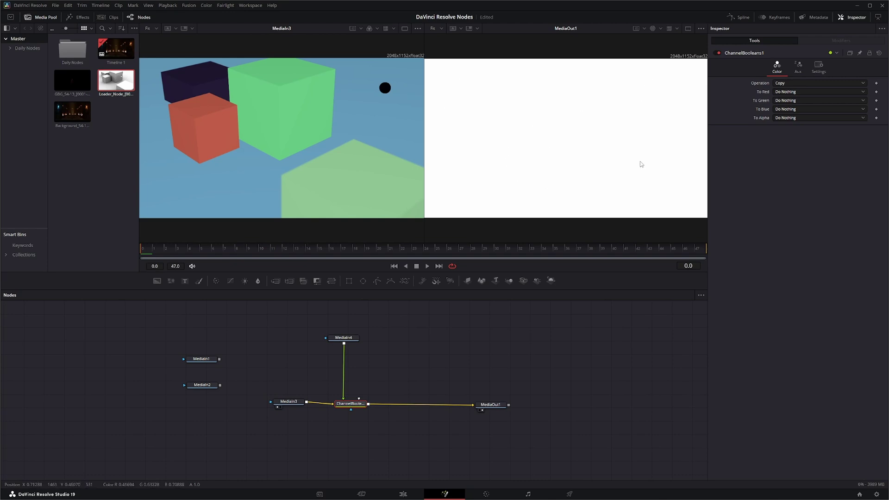
click(782, 118)
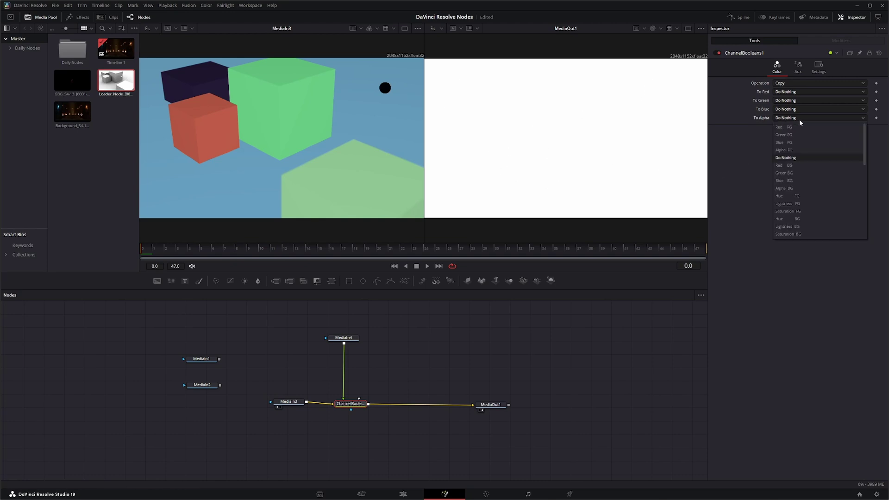
click(796, 166)
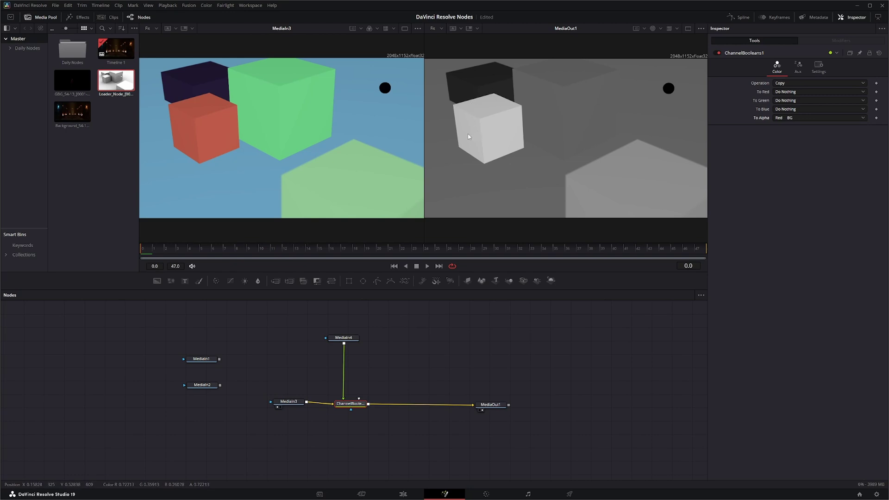
- Restore To Red, Green and Blue to Red FG, Green FG, Blue FG and To Alpha to Do Nothing
click(796, 92)
click(793, 100)
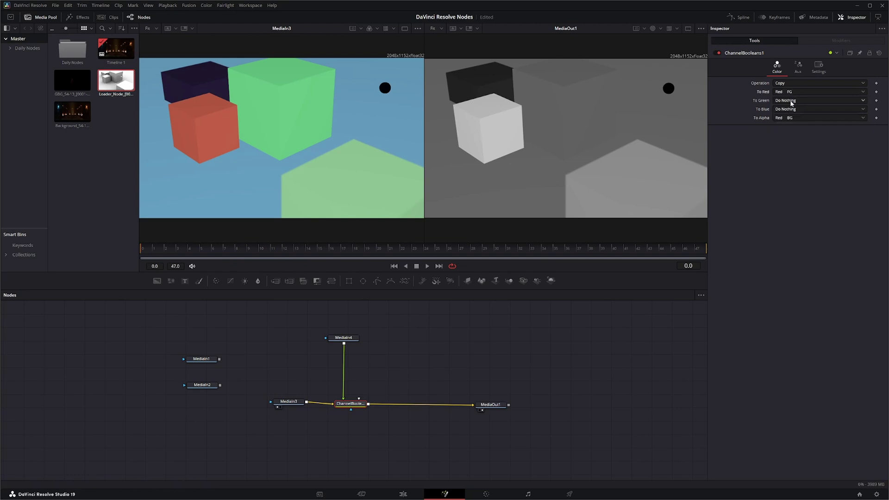
click(789, 101)
click(789, 117)
click(784, 108)
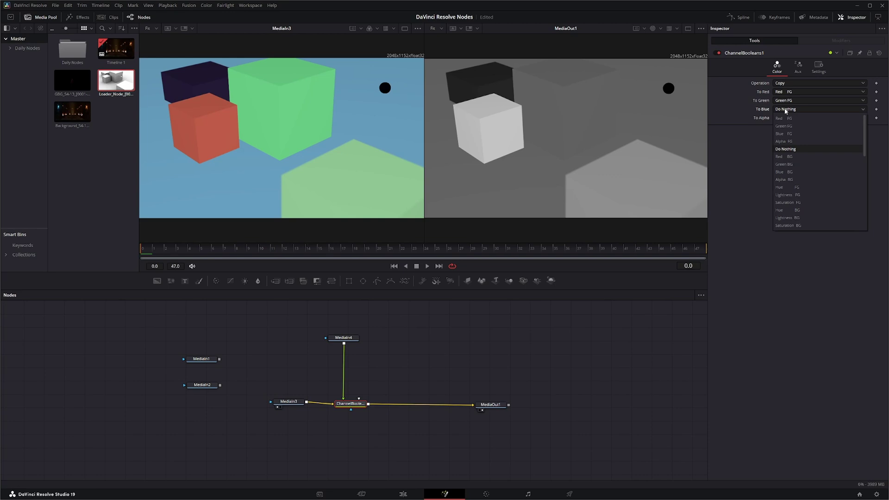
click(791, 134)
click(786, 118)
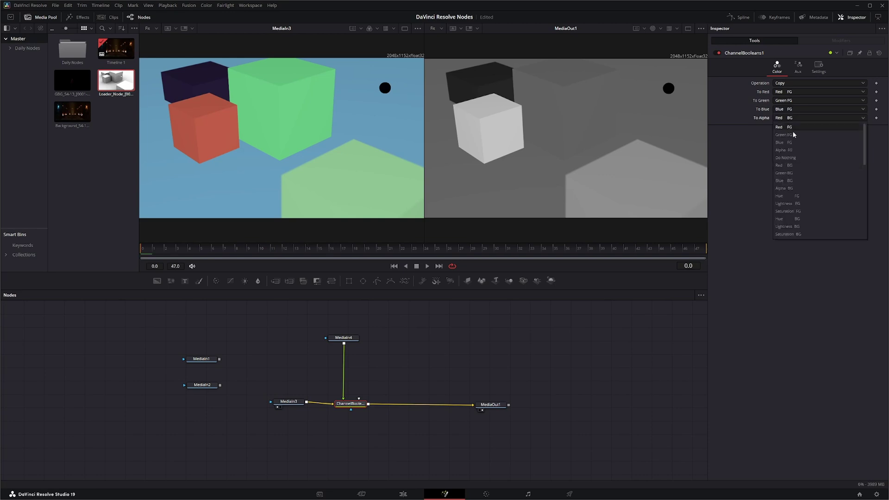
click(795, 158)
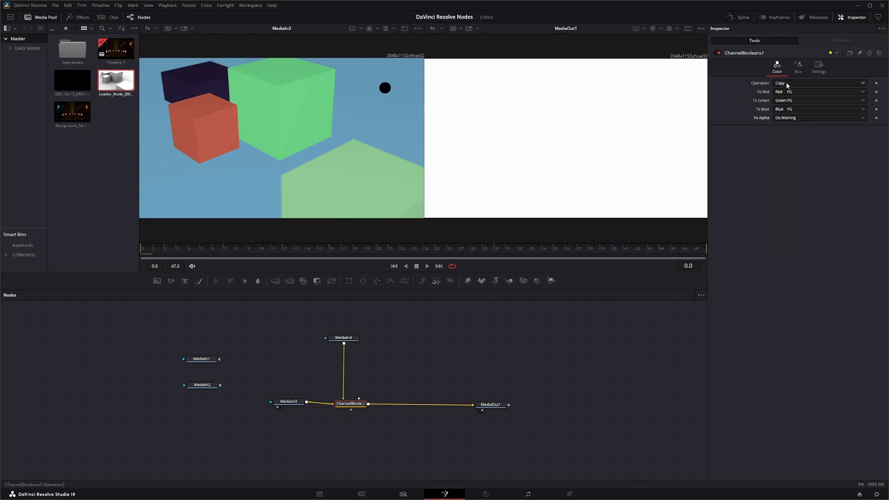
- Switch the ChannelBooleans1 operation to Add, then to Subtract
click(787, 82)
click(657, 35)
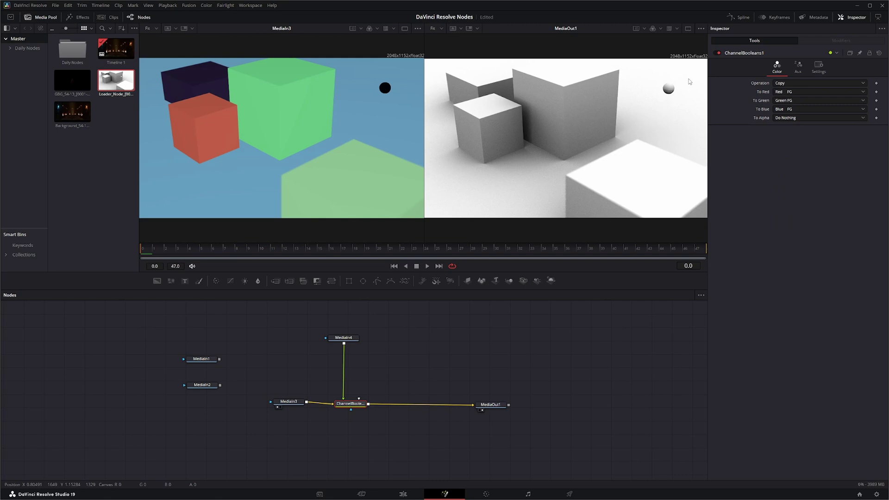
click(799, 83)
click(787, 99)
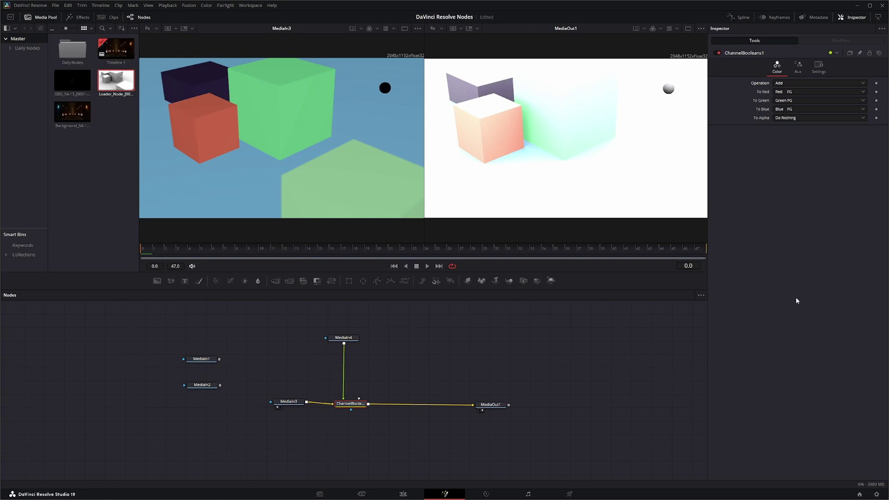
click(789, 82)
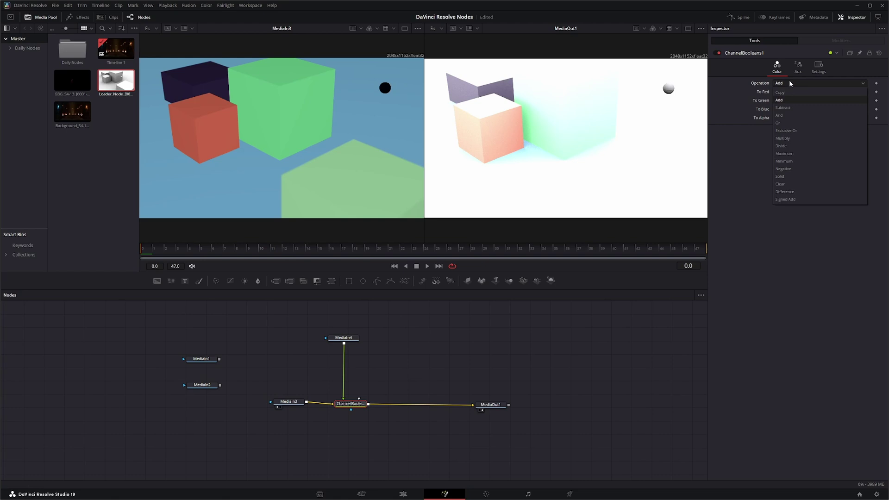
click(790, 106)
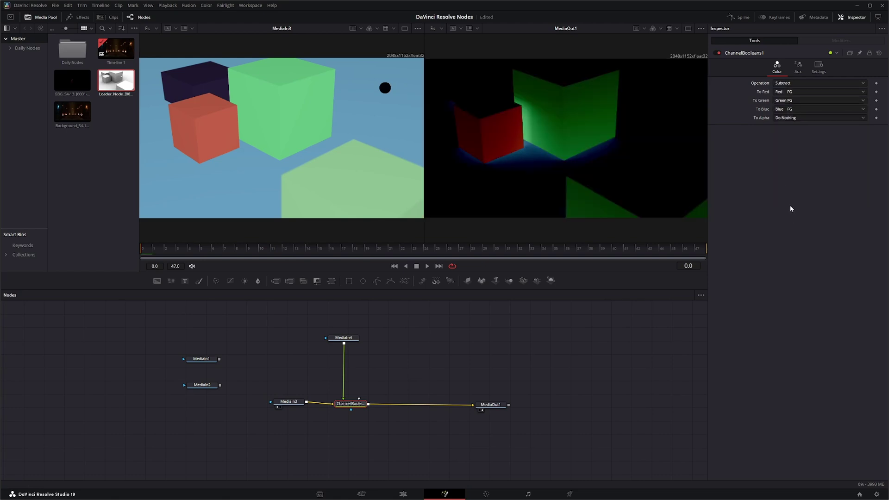
- Try the And and Or operations, ending on Exclusive Or
click(787, 83)
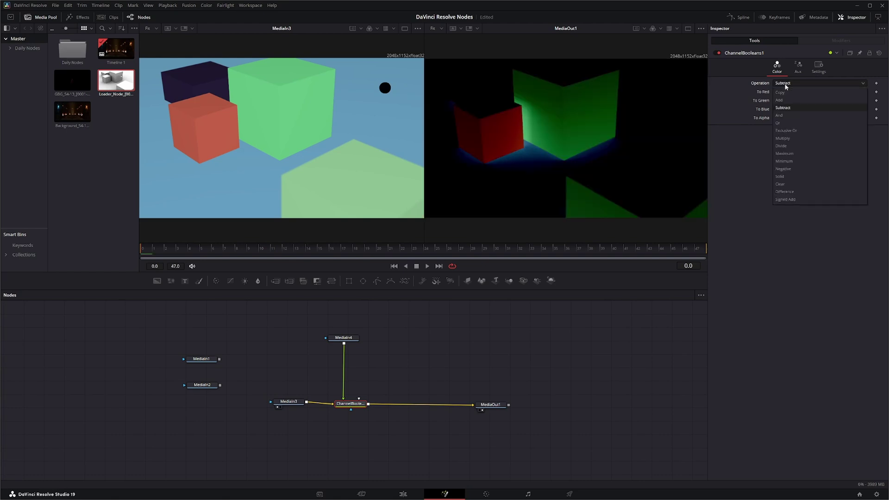
click(787, 115)
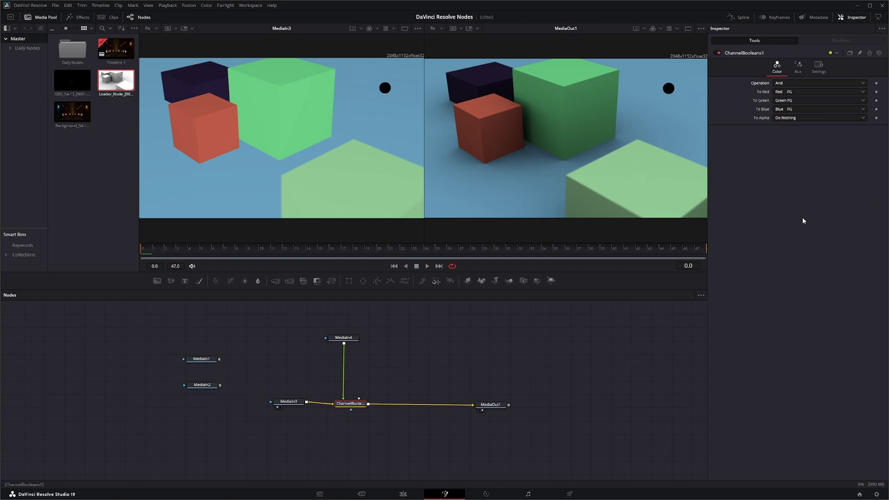
click(781, 85)
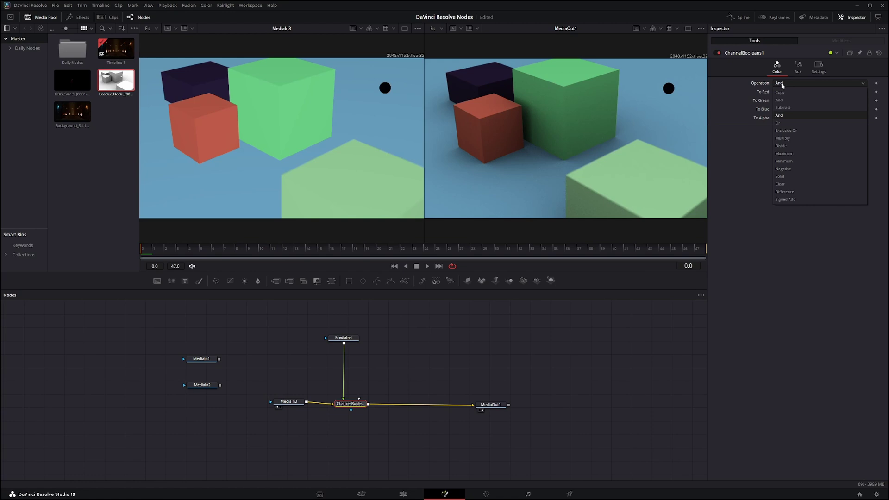
click(792, 124)
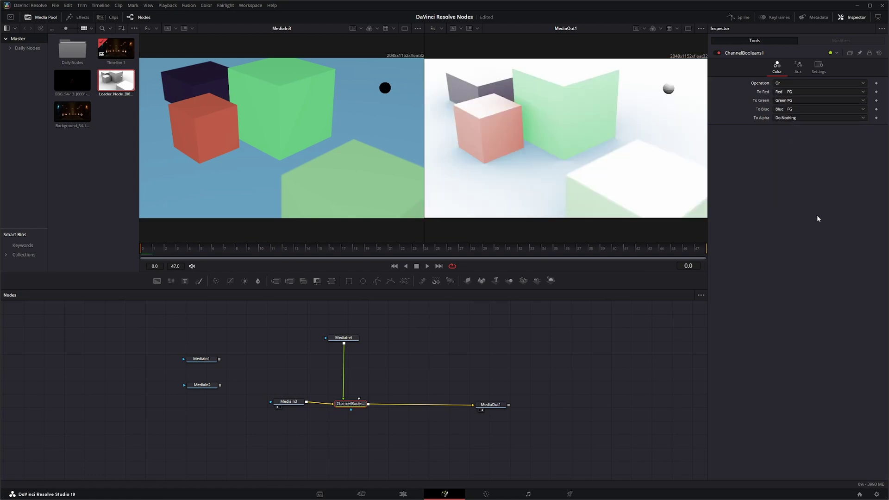
click(779, 84)
click(803, 131)
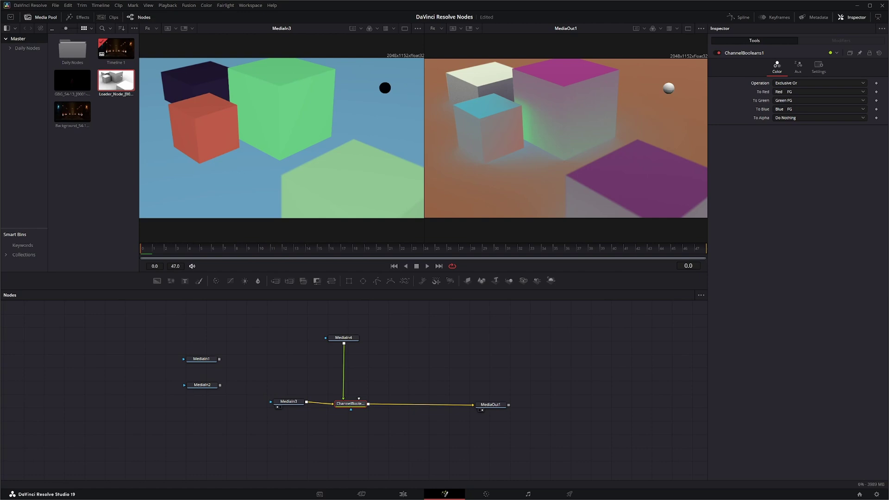
- Try the Multiply, Divide and Maximum operations on ChannelBooleans1
click(790, 84)
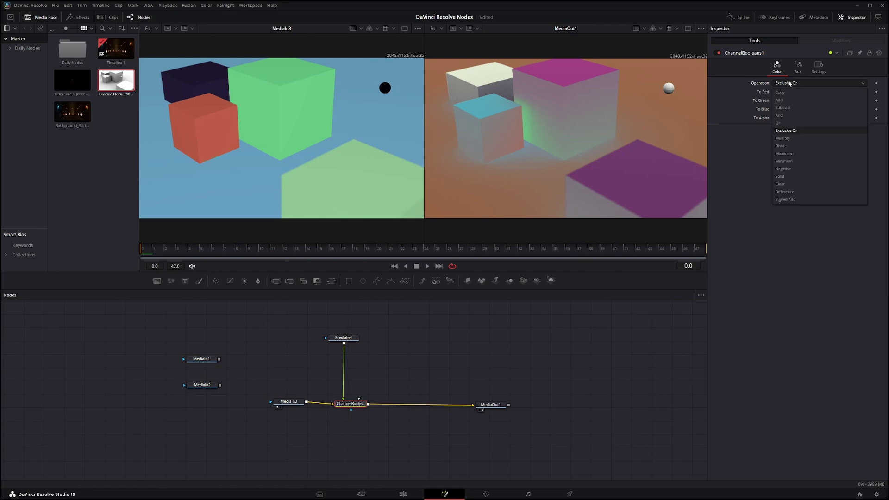
click(791, 138)
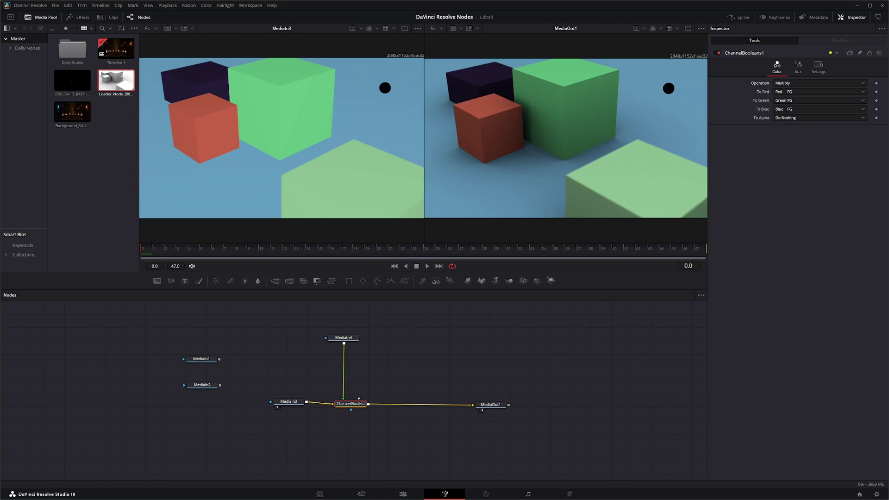
click(803, 85)
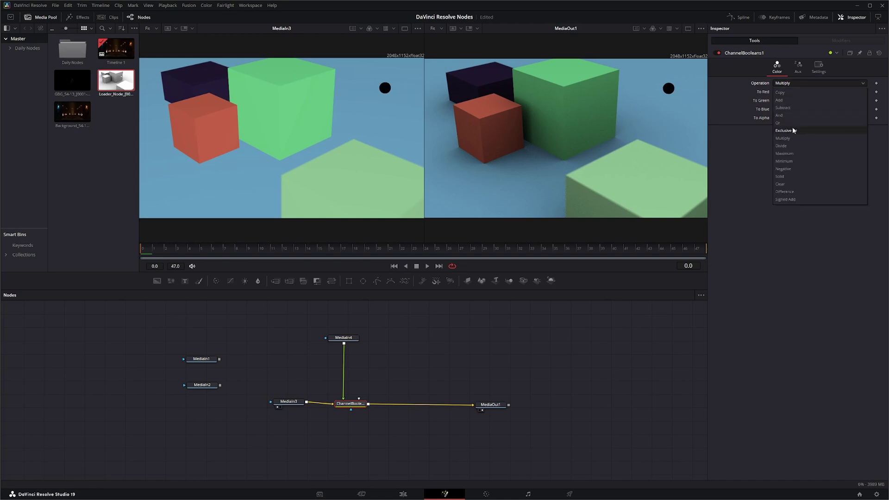
click(792, 146)
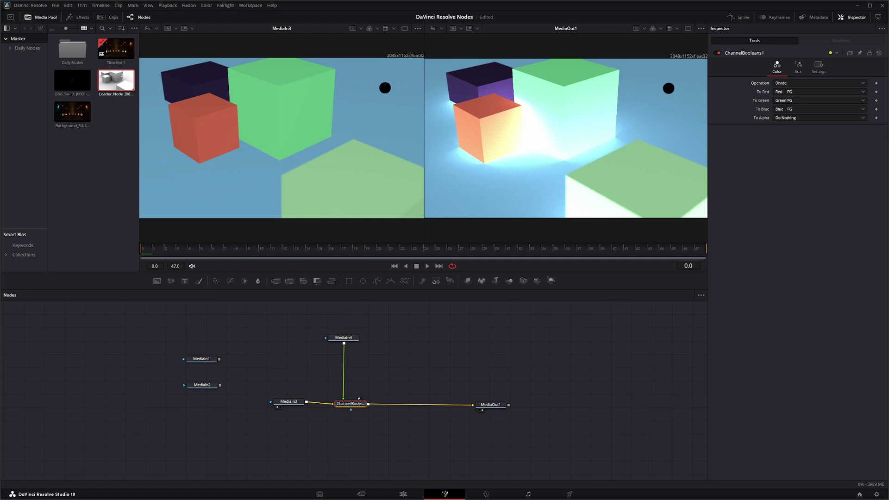
click(790, 82)
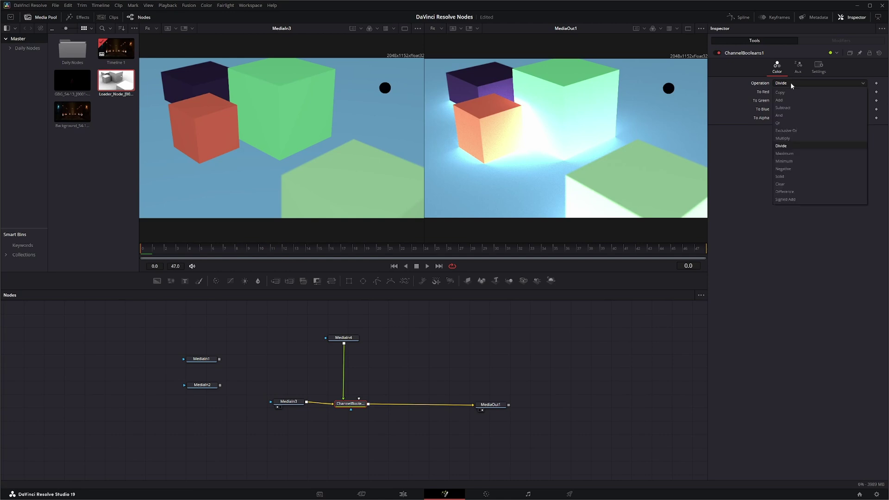
click(792, 153)
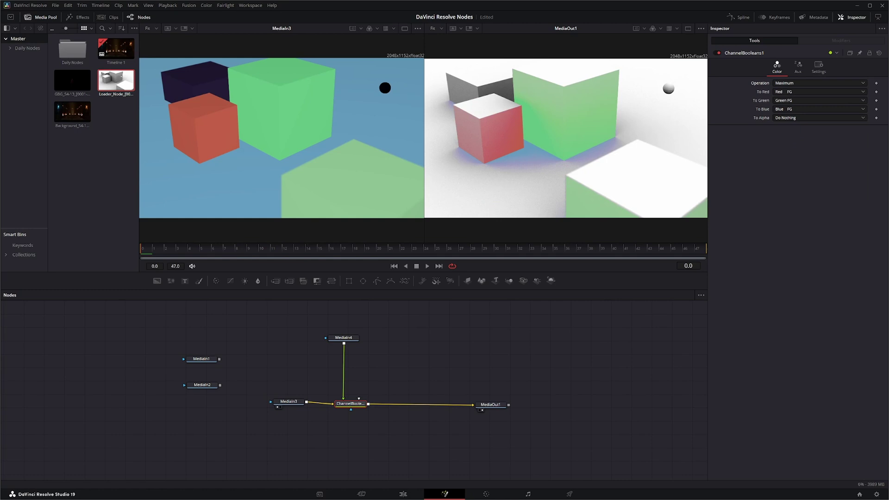
- Try Minimum and Negative, ending on the Solid operation
click(782, 84)
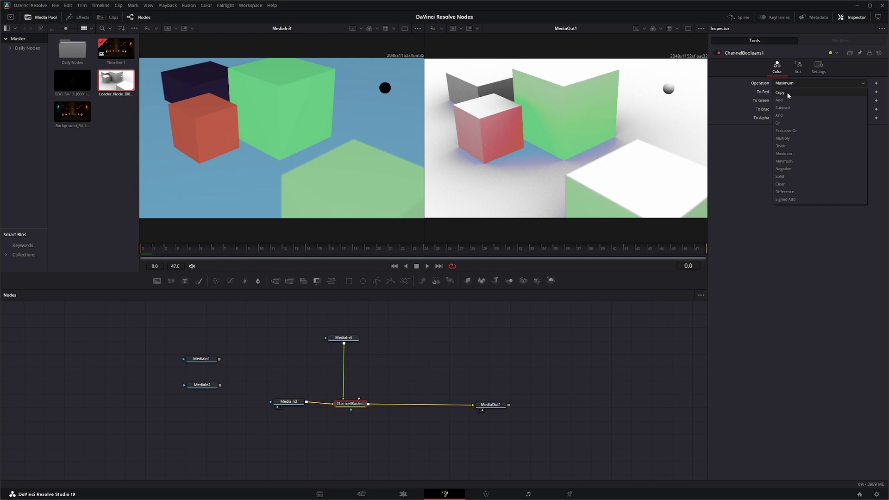
click(791, 161)
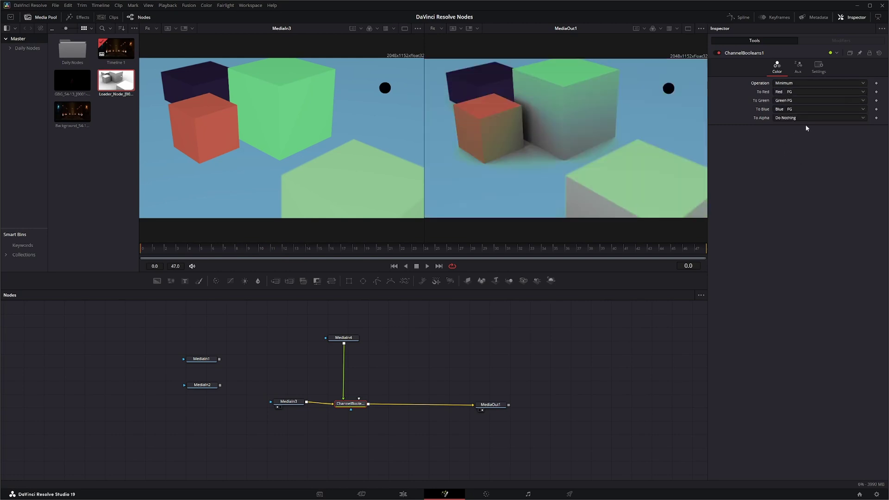
click(783, 84)
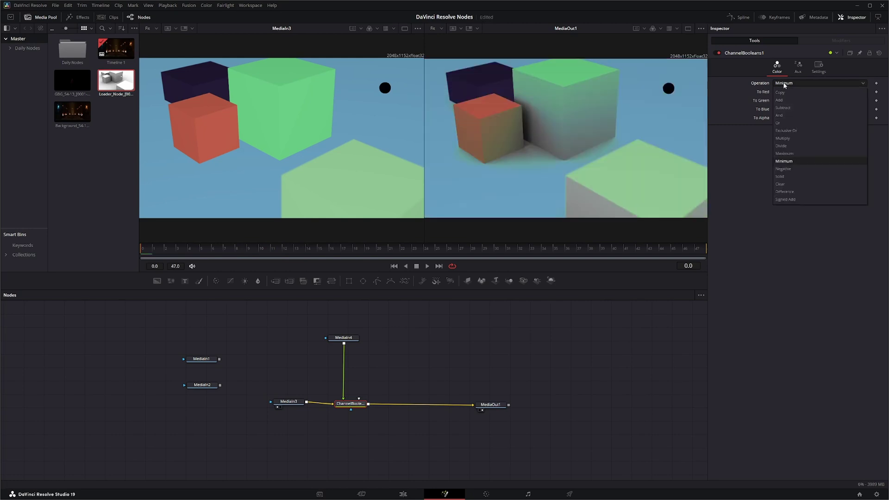
click(796, 167)
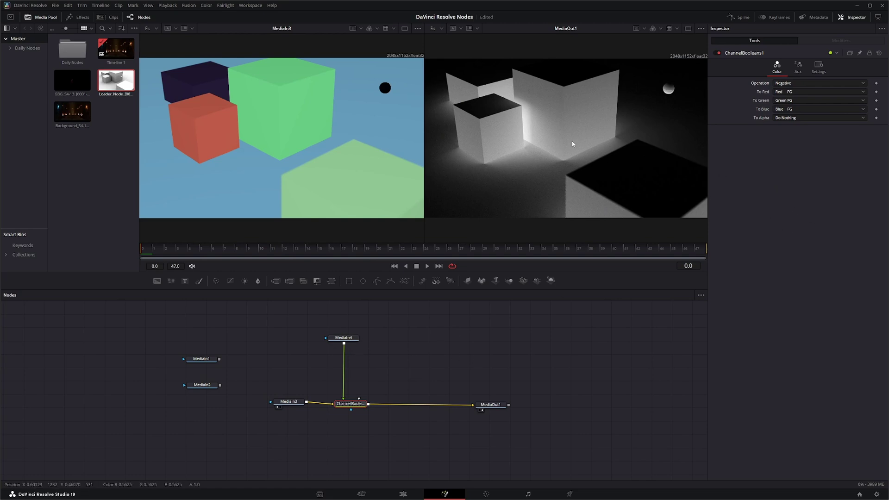
click(788, 84)
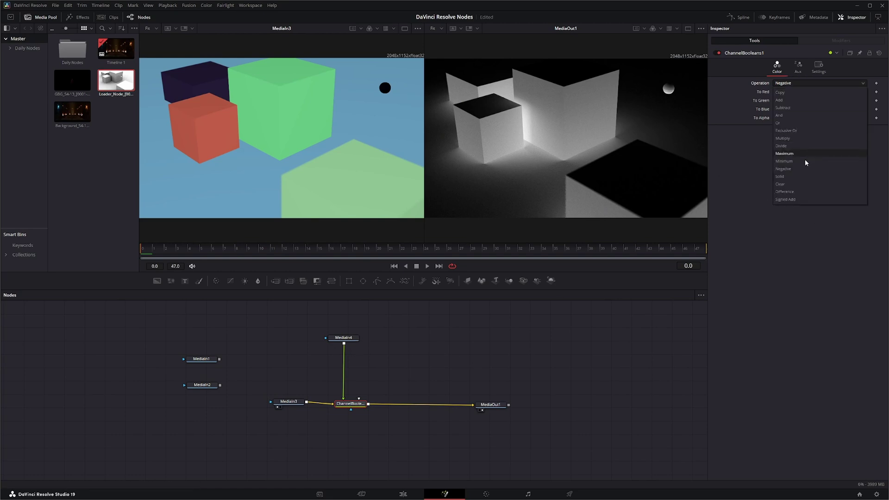
click(785, 176)
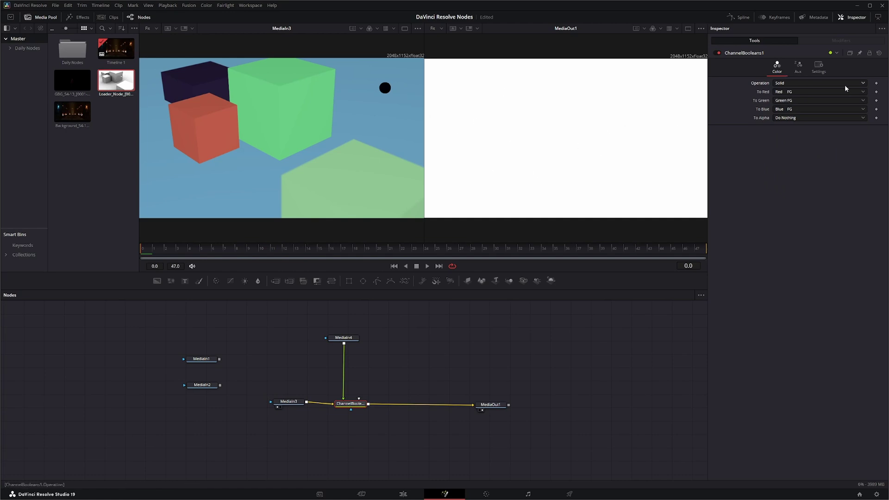
- Cycle the ChannelBooleans1 operation through Clear and Difference to Signed Add
click(788, 83)
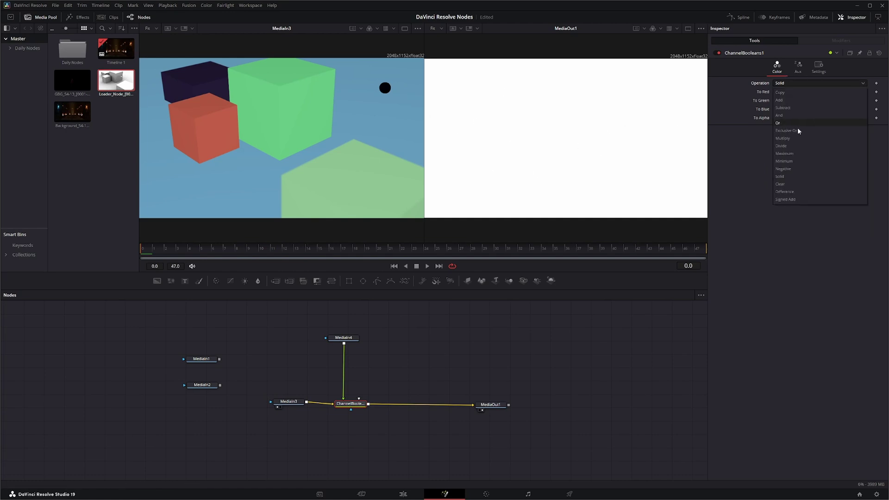
click(793, 184)
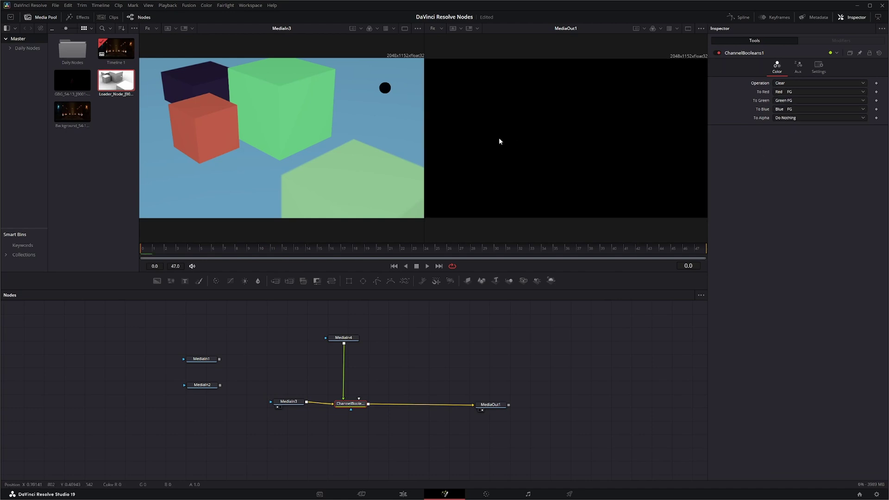
click(782, 84)
click(787, 192)
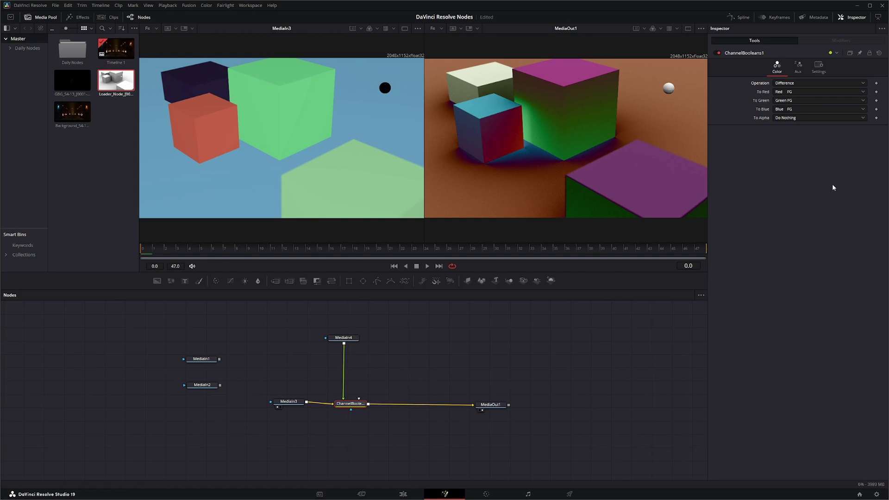
click(791, 83)
click(792, 200)
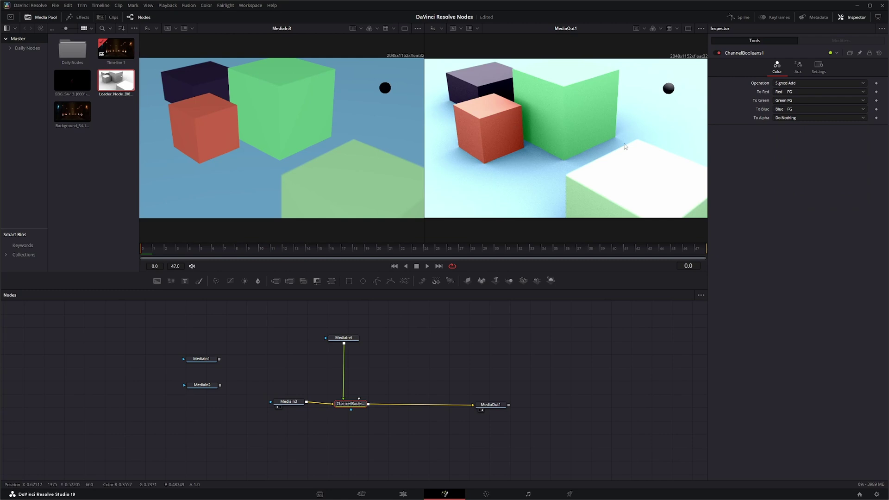
click(786, 83)
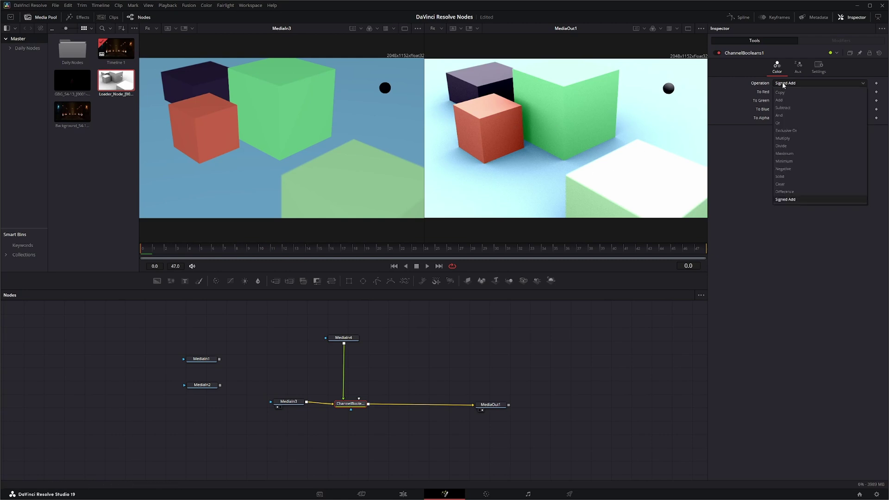
- Nudge MediaIn3 slightly left and show MediaIn4 in the left viewer
click(292, 402)
drag(293, 402, 288, 404)
click(346, 339)
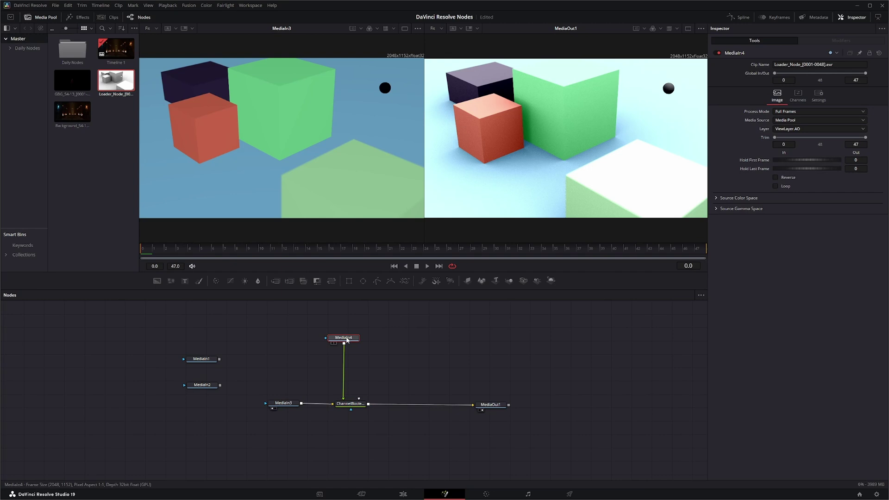
key(1)
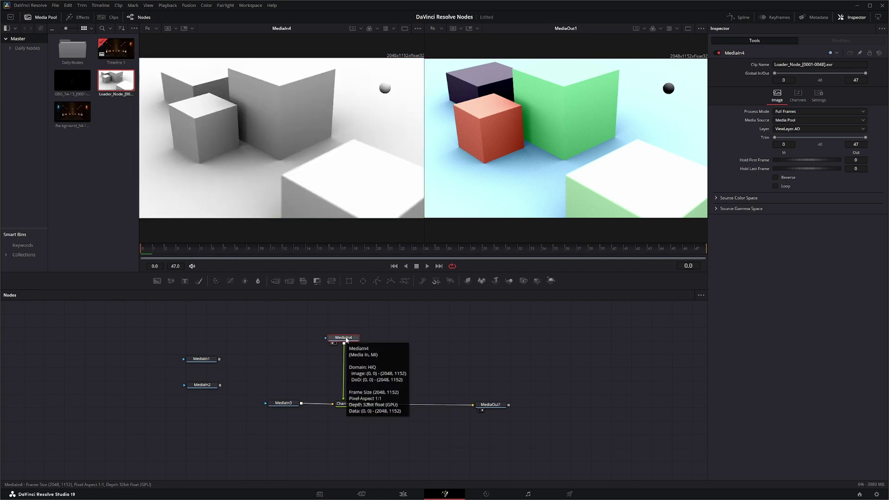
- Show MediaIn3 in the left viewer, then bring up ChannelBooleans1's Signed Add settings
click(283, 404)
key(1)
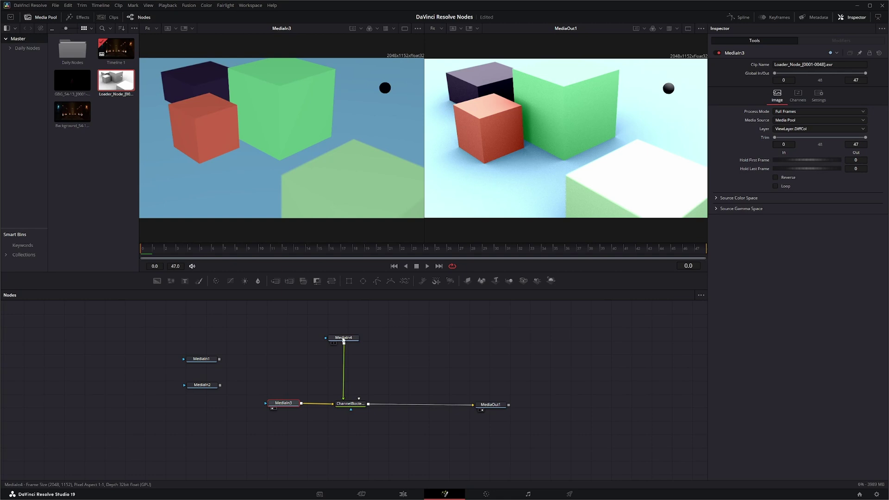
click(354, 407)
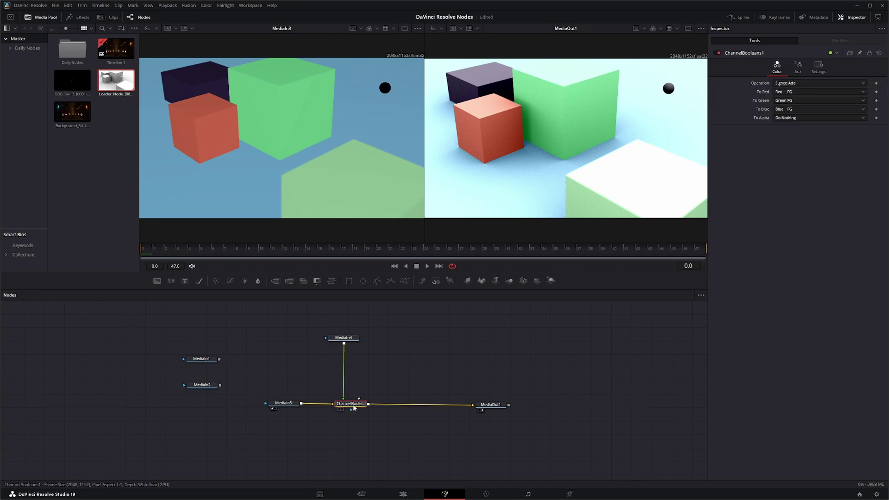
- Change ChannelBooleans1's operation from Signed Add to Multiply
click(778, 83)
click(795, 138)
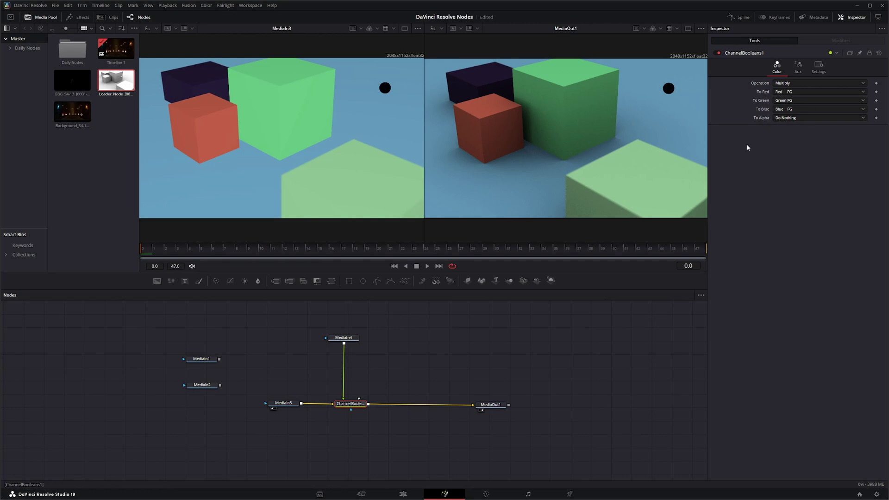
click(784, 93)
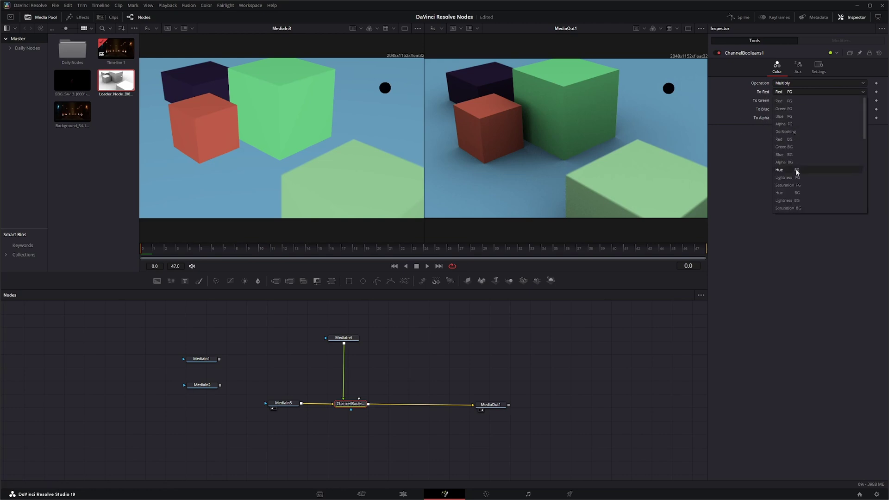
scroll(797, 166, down, 5)
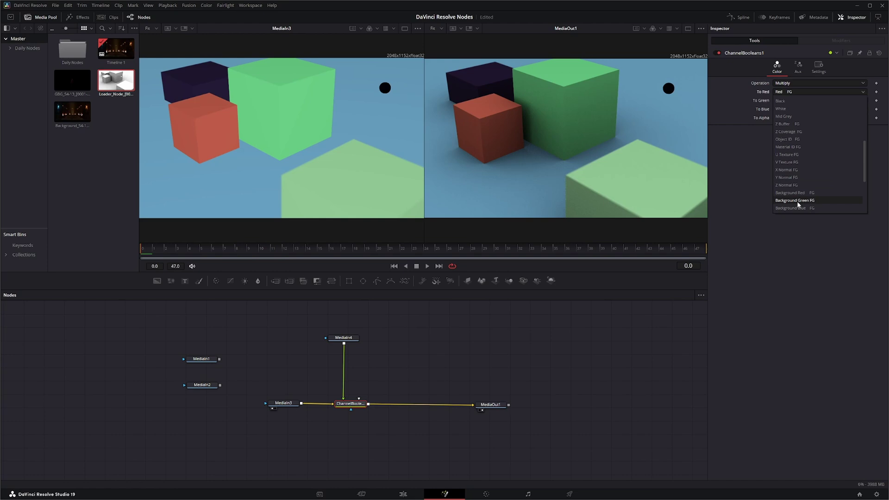
scroll(796, 201, up, 5)
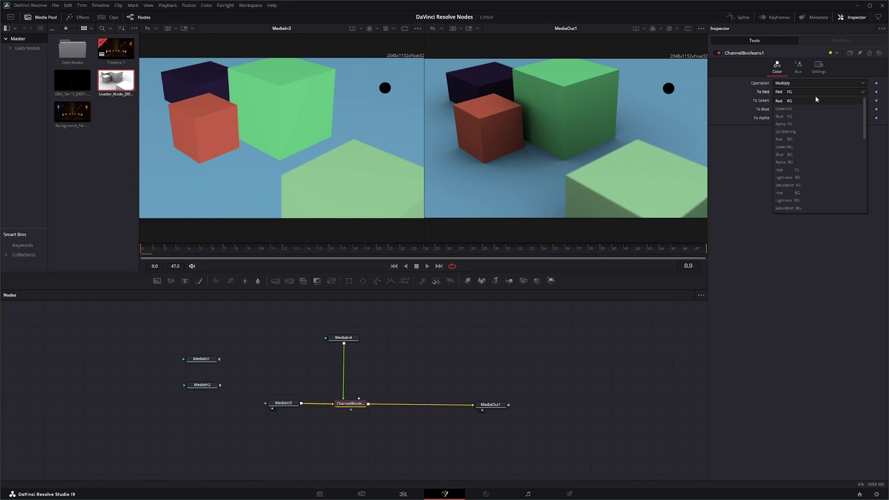
click(796, 110)
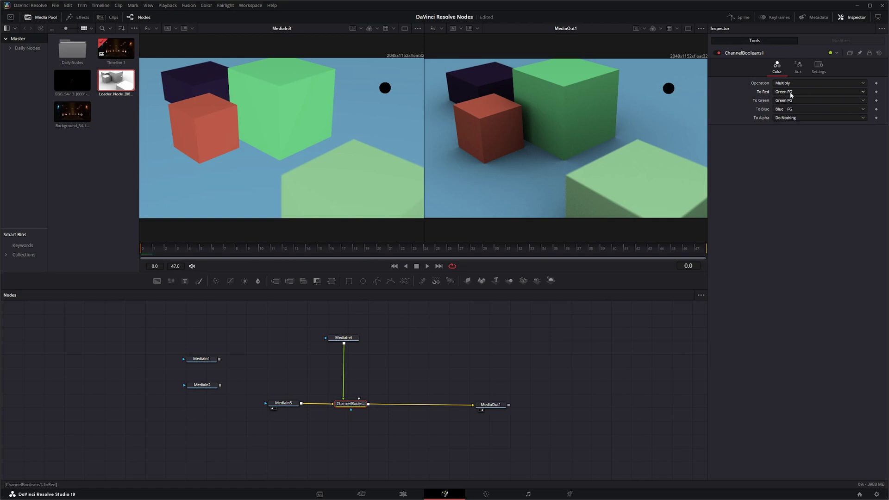
click(793, 94)
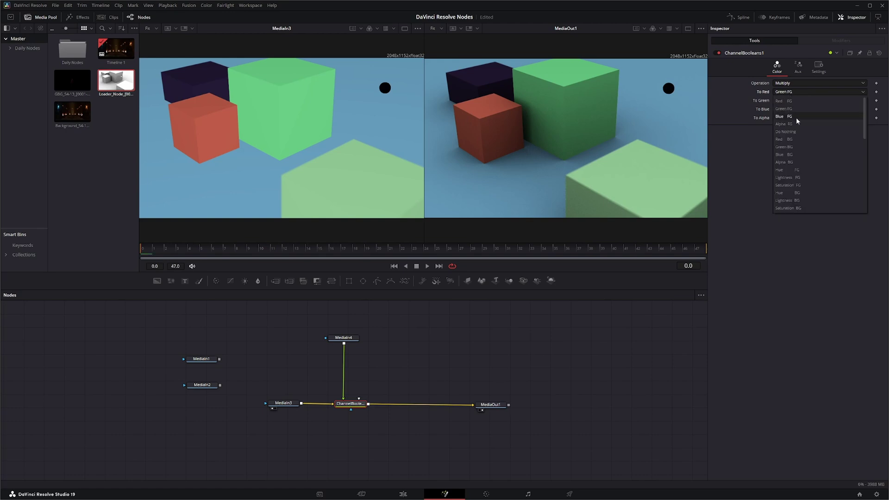
click(796, 170)
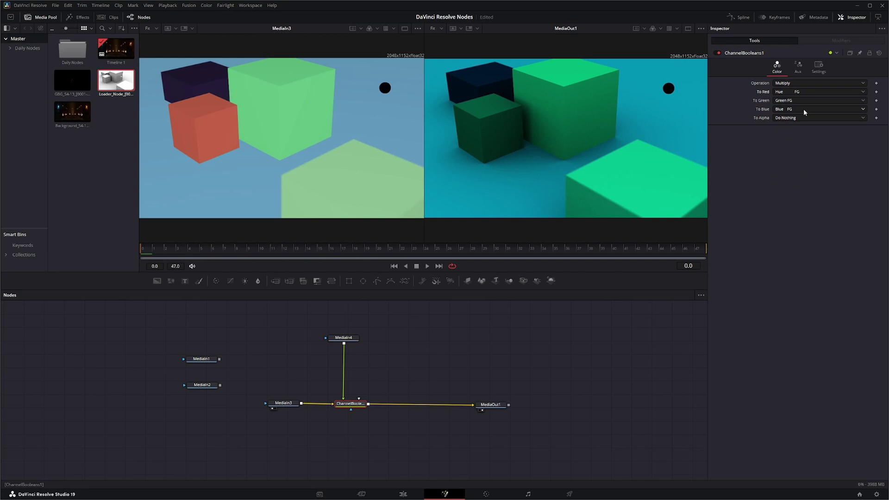
click(784, 92)
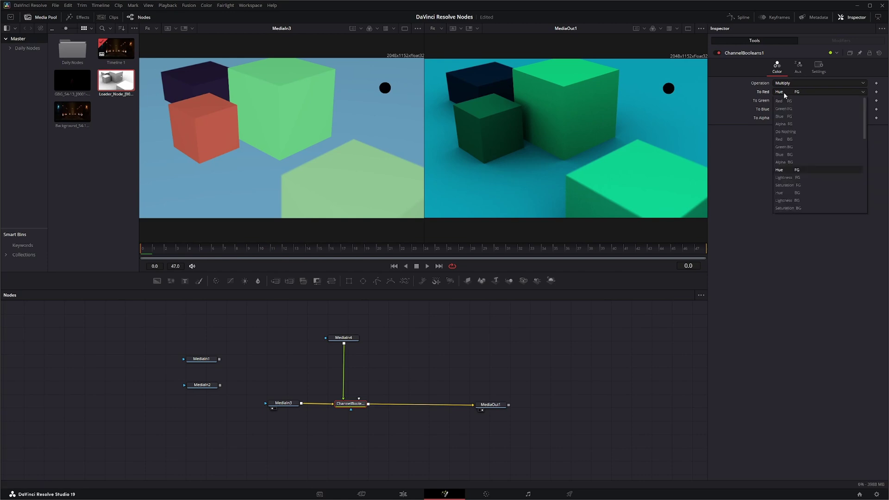
click(787, 99)
click(789, 102)
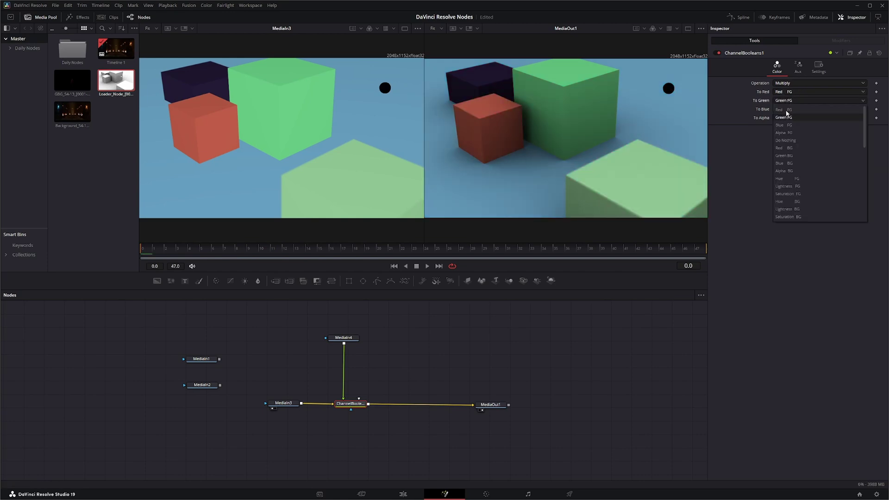
scroll(795, 197, down, 5)
scroll(795, 197, up, 5)
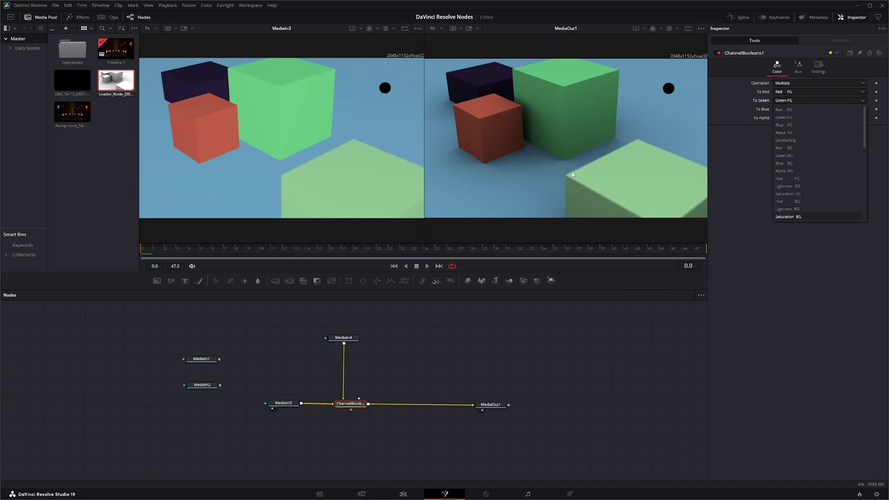
click(779, 273)
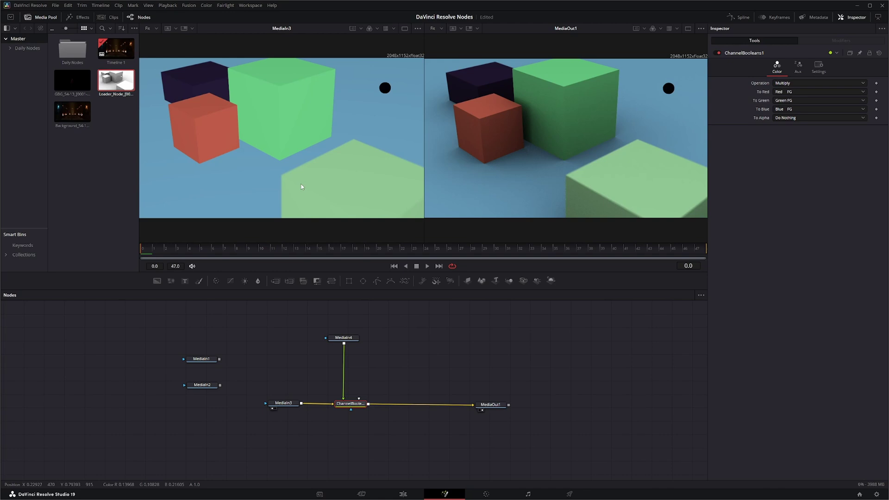
- Try mapping Lightness FG into the Aux BG Red channel with extra channels enabled
click(798, 66)
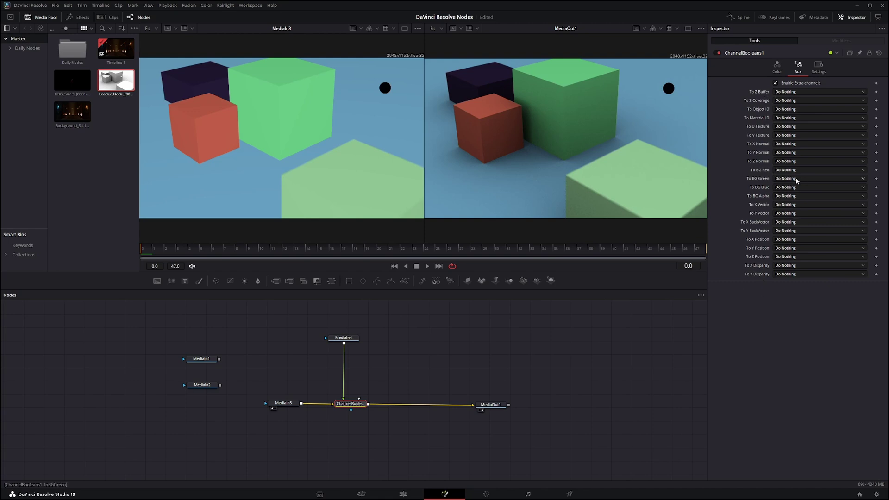
click(780, 171)
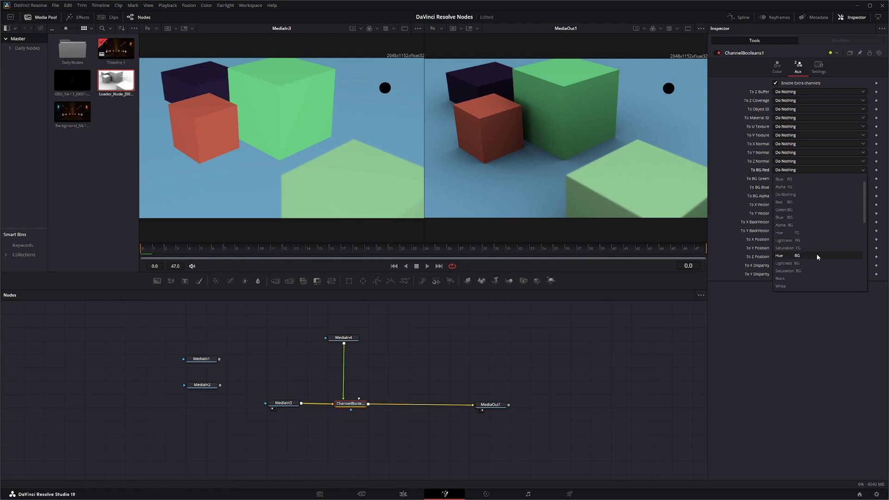
click(797, 240)
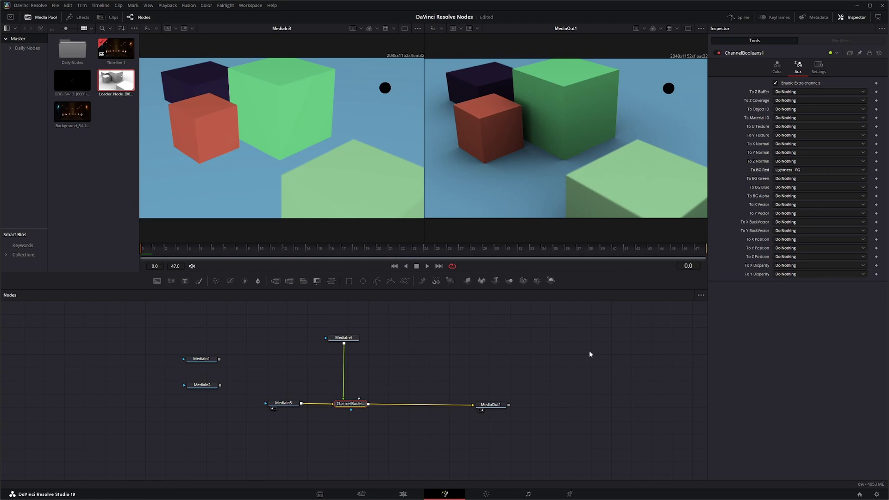
click(775, 83)
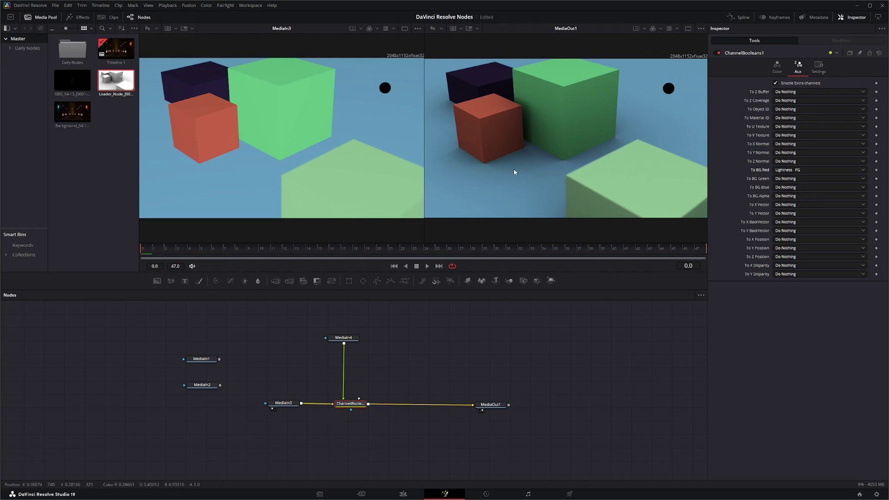
- Reset the BG Red mapping to Do Nothing and view the Settings tab
click(802, 177)
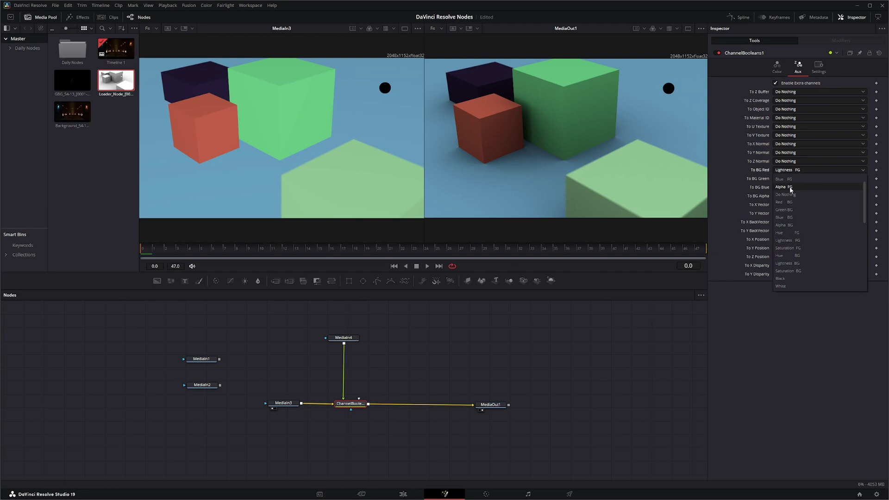
click(798, 195)
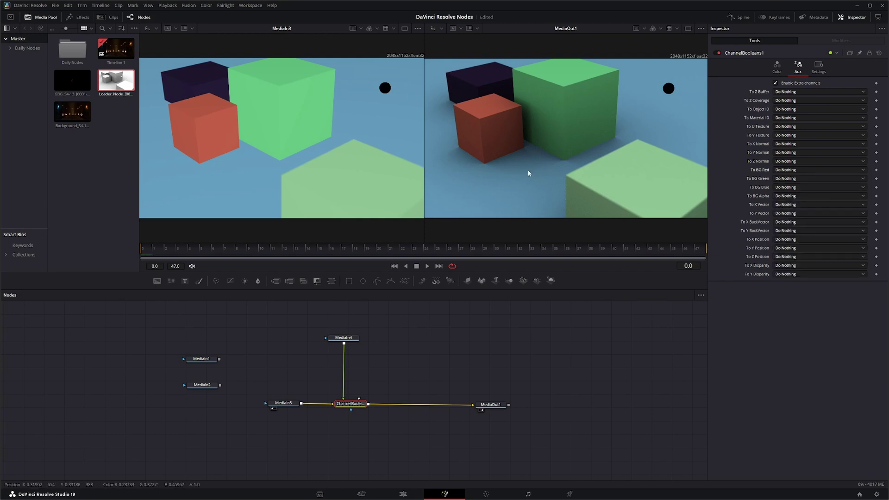
click(818, 67)
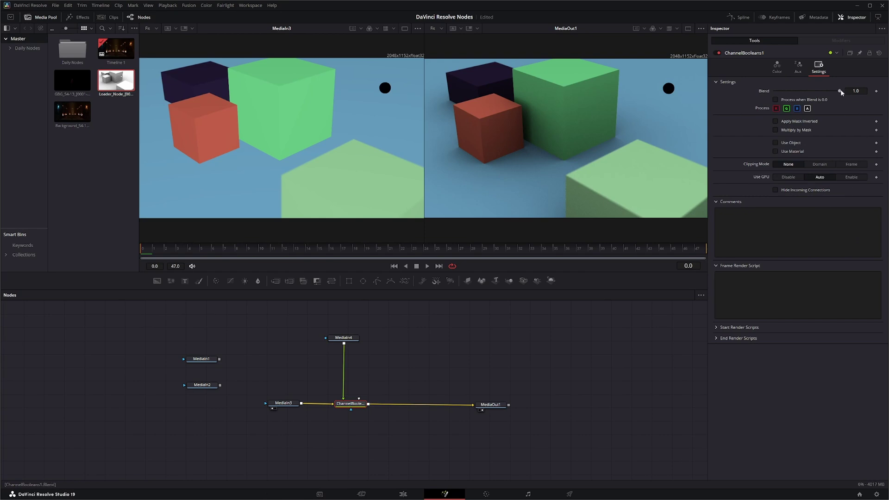
- Preview a partial Blend on ChannelBooleans1, then return to its Color tab
mouse_move(839, 91)
mouse_down()
mouse_move(784, 92)
mouse_move(835, 91)
mouse_up()
click(777, 66)
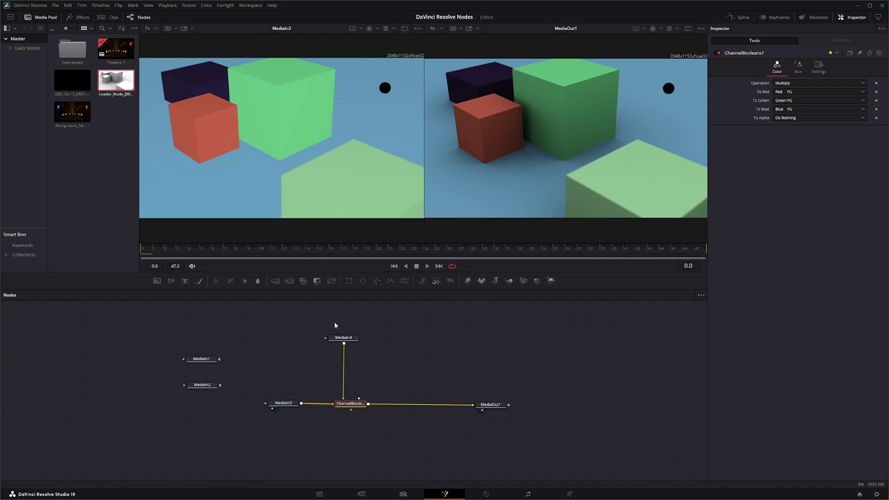
- Drop a Rectangle1 mask node below ChannelBooleans1 and reselect ChannelBooleans1
drag(347, 283, 350, 411)
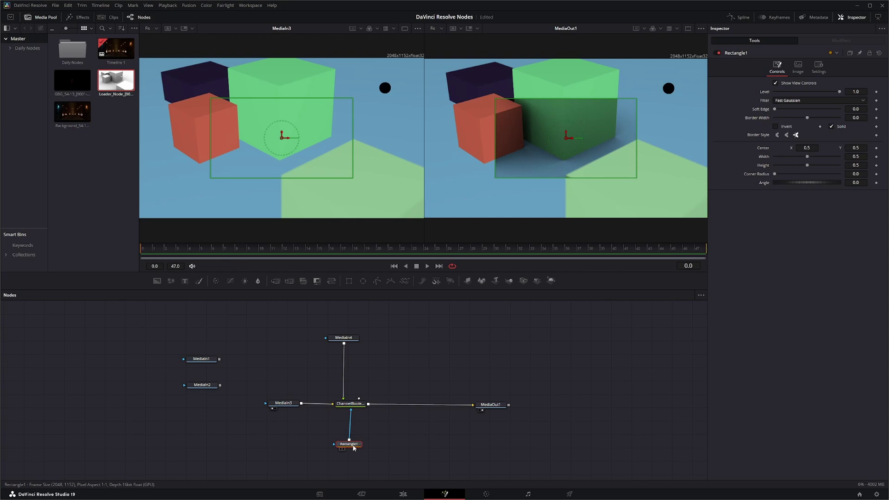
drag(353, 446, 354, 446)
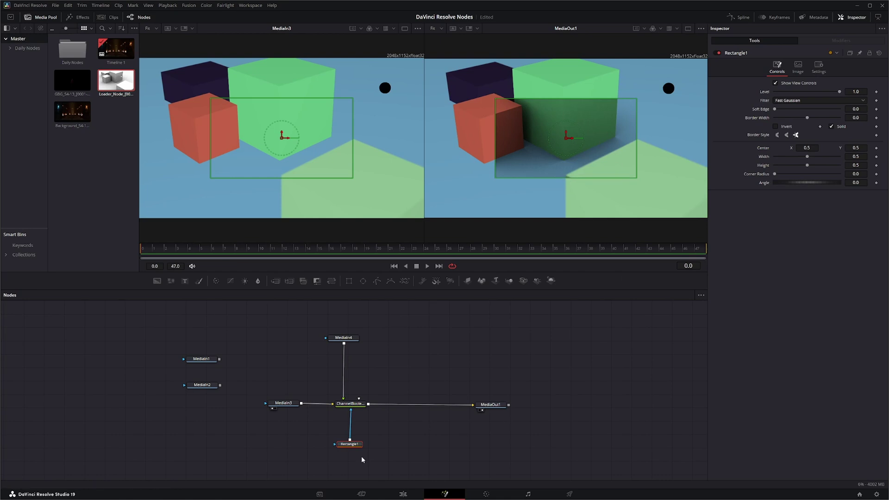
click(350, 403)
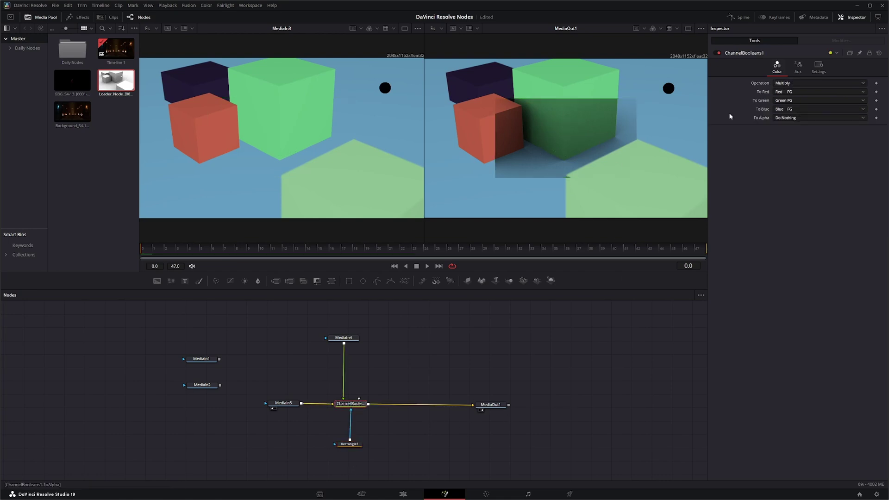
- Tick Apply Mask Inverted, view the Rectangle1 shape, and save the project
click(819, 69)
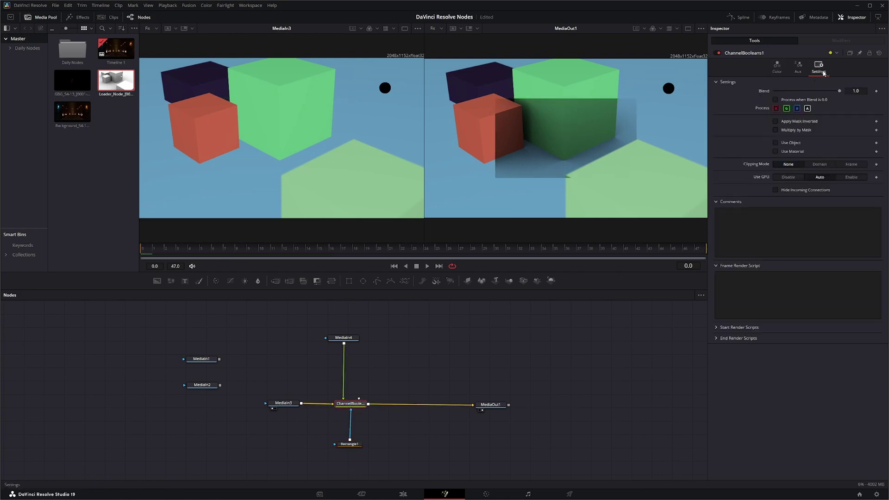
click(777, 122)
click(562, 164)
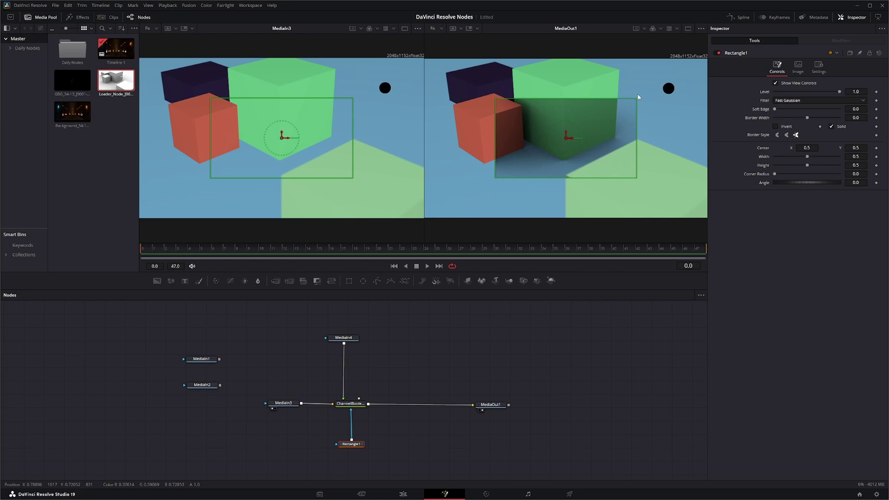
key(ctrl+s)
- Connect Rectangle1 to ChannelBooleans1's Matte input and show its Color tab
click(283, 402)
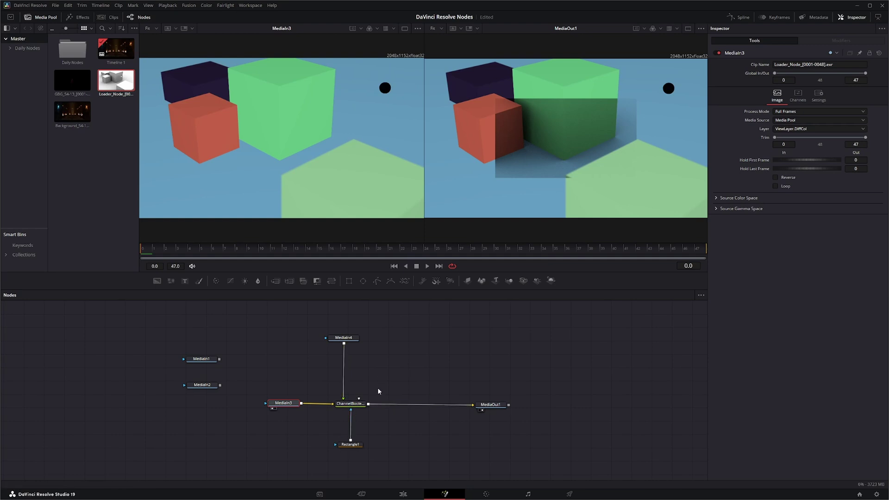
drag(351, 417, 368, 431)
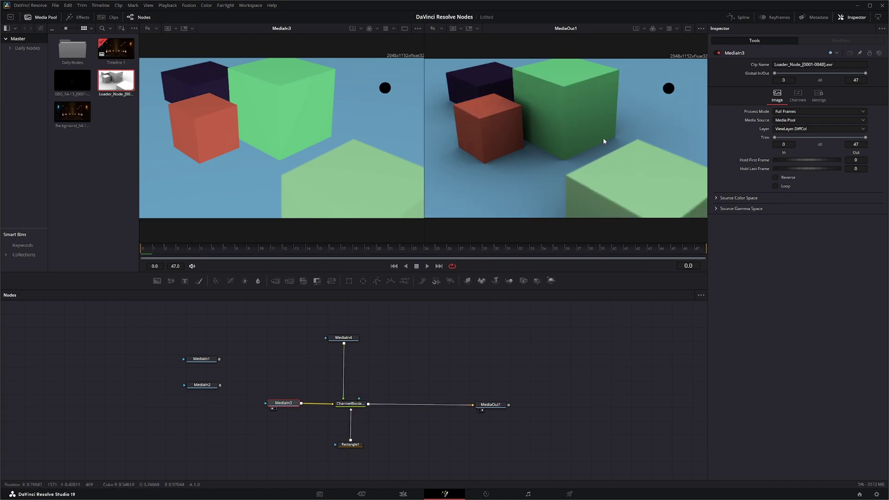
click(351, 405)
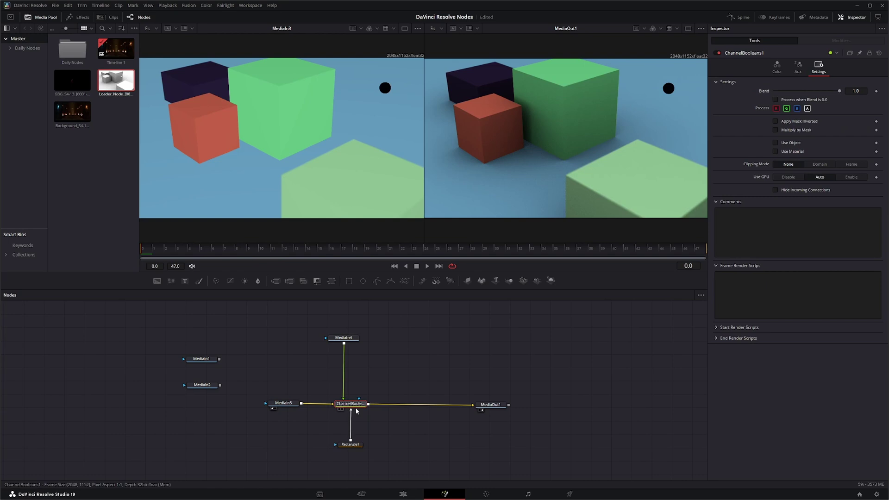
click(777, 66)
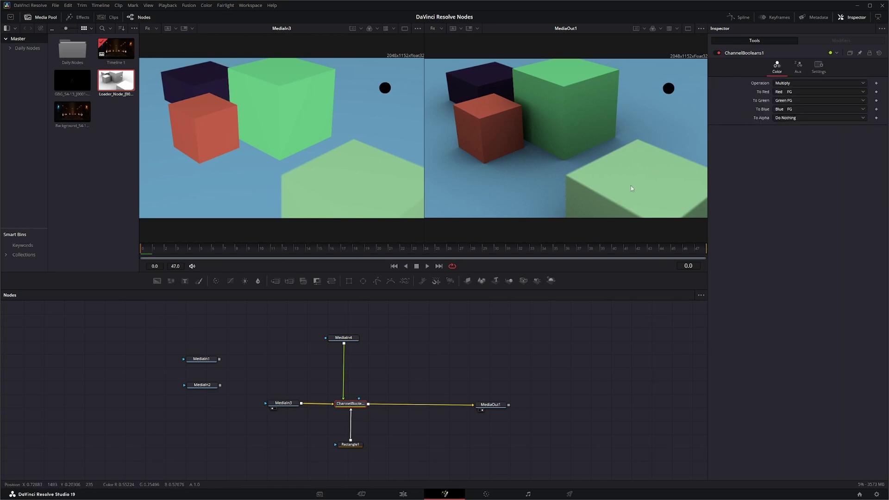
- Set ChannelBooleans1's To Alpha channel to Matte
click(789, 117)
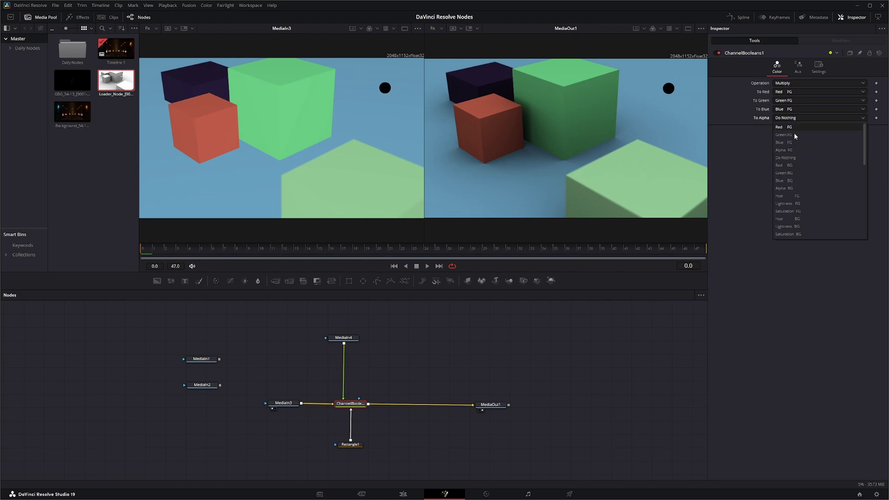
scroll(798, 209, down, 2)
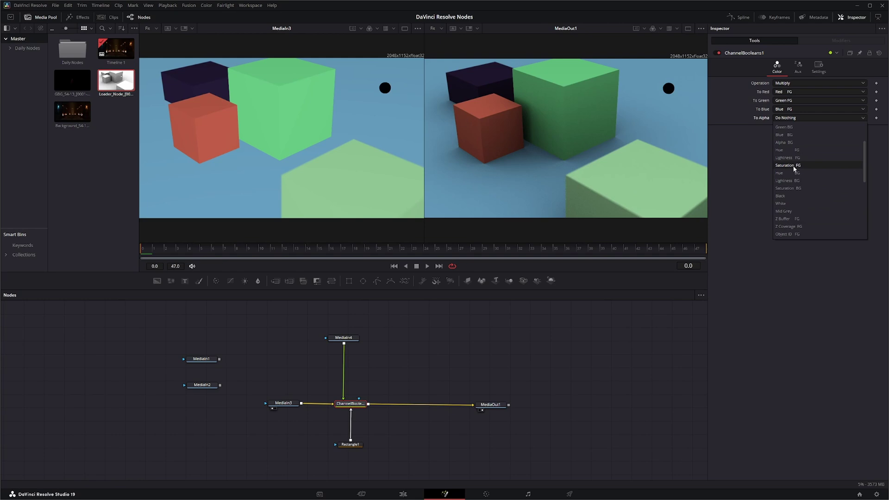
scroll(793, 172, down, 1)
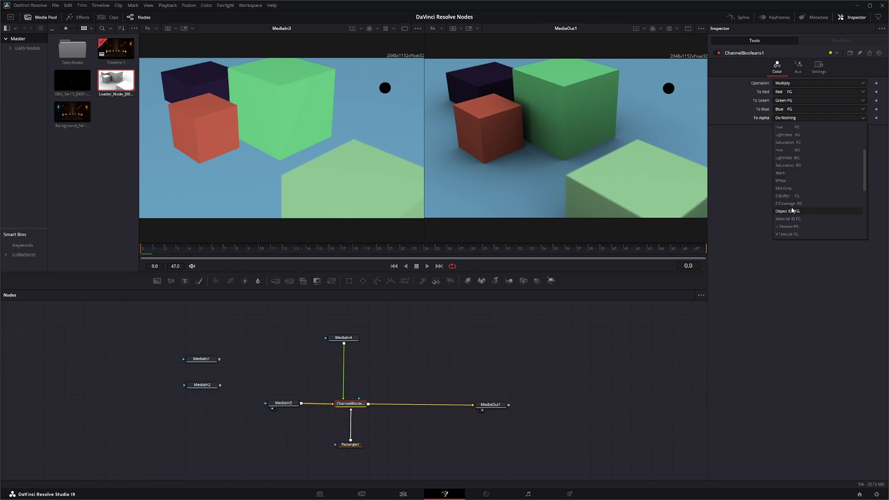
scroll(792, 206, down, 1)
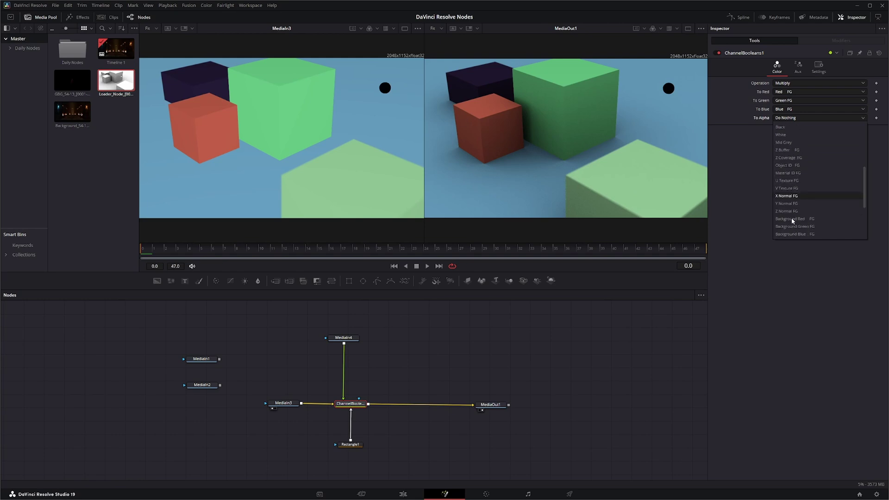
scroll(790, 218, down, 3)
click(787, 196)
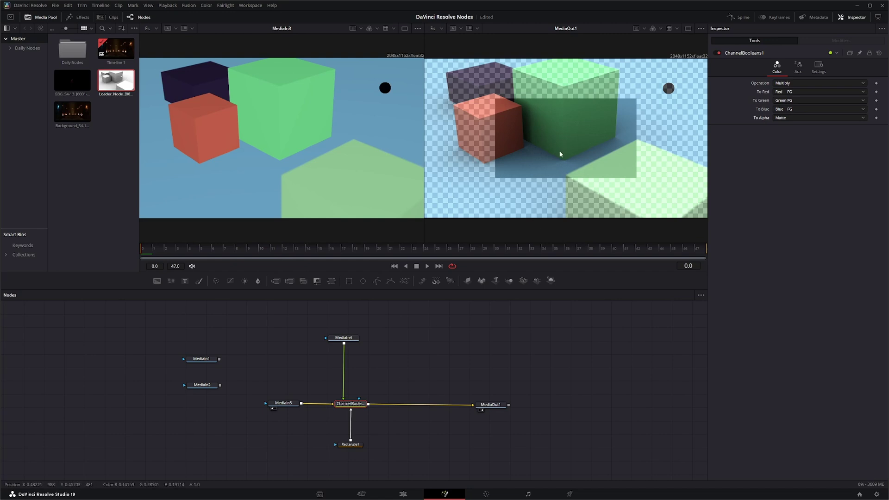
- Return To Alpha to Do Nothing
click(790, 118)
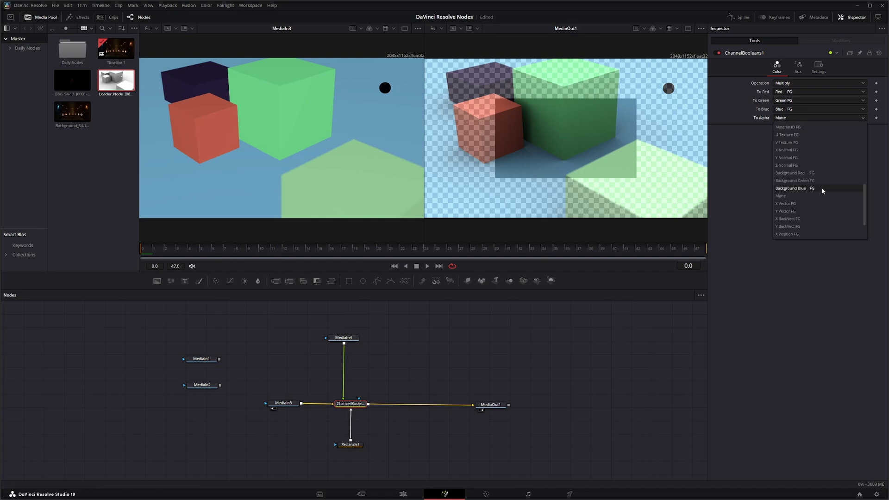
scroll(821, 187, up, 5)
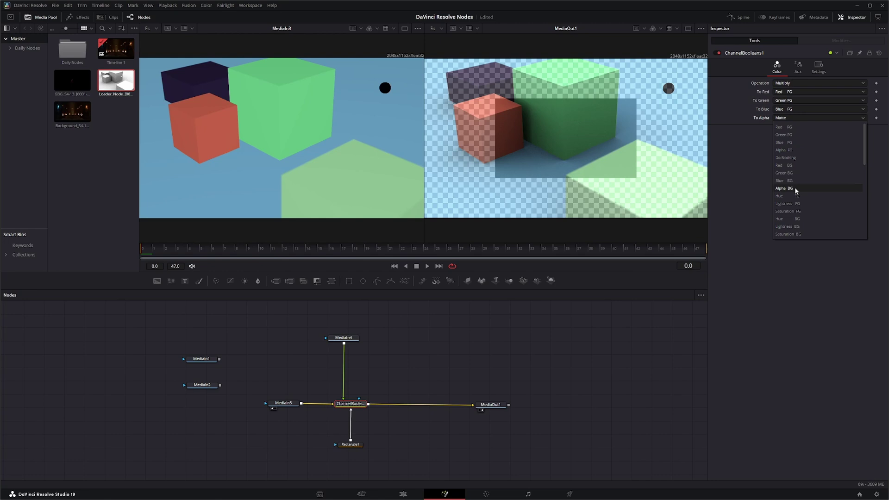
click(790, 157)
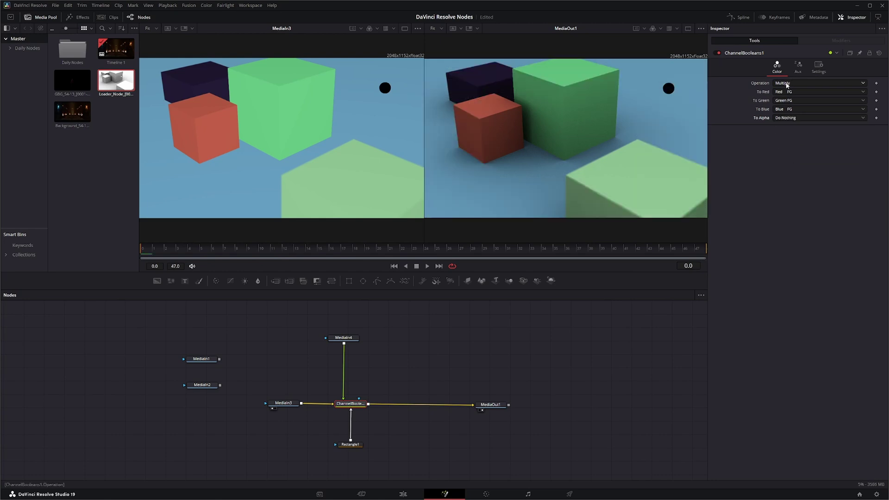
- Set To Red to Matte and link Rectangle1 to ChannelBooleans1's Effect Mask input
click(790, 92)
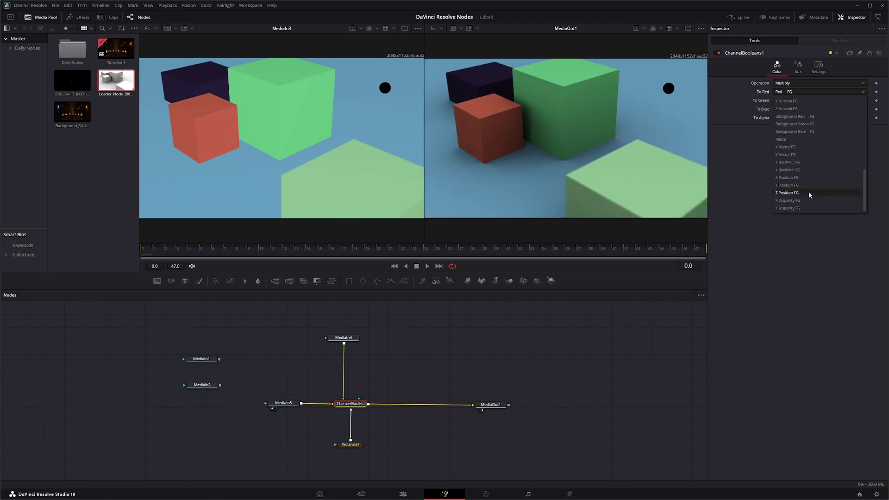
click(788, 140)
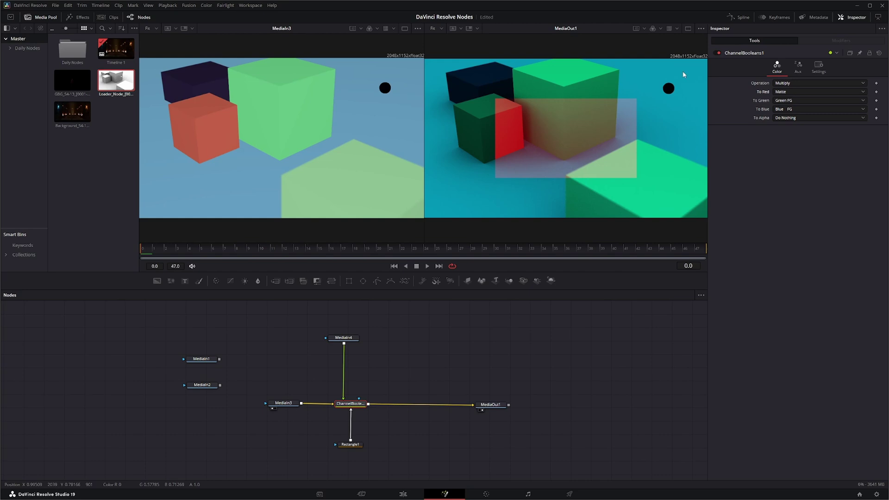
click(790, 92)
click(745, 185)
drag(350, 408, 359, 399)
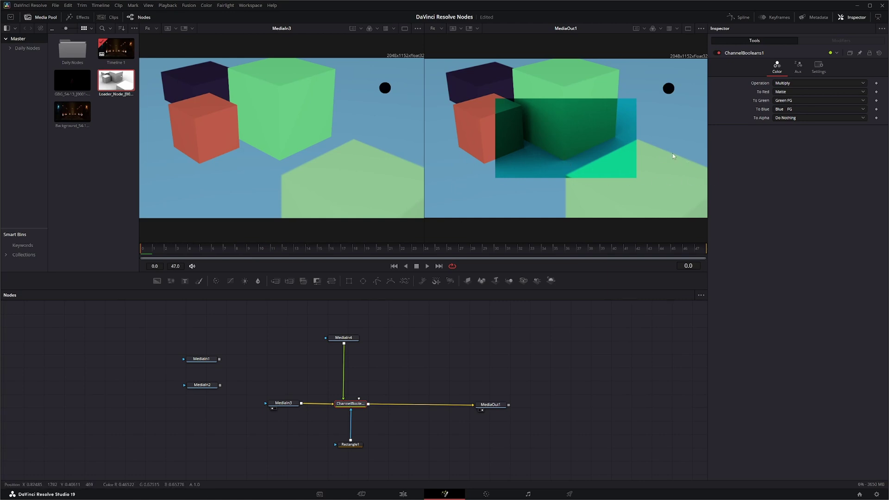
- Reset To Red to Red FG and disconnect Rectangle1 from ChannelBooleans1
click(786, 92)
click(787, 85)
drag(351, 414, 199, 333)
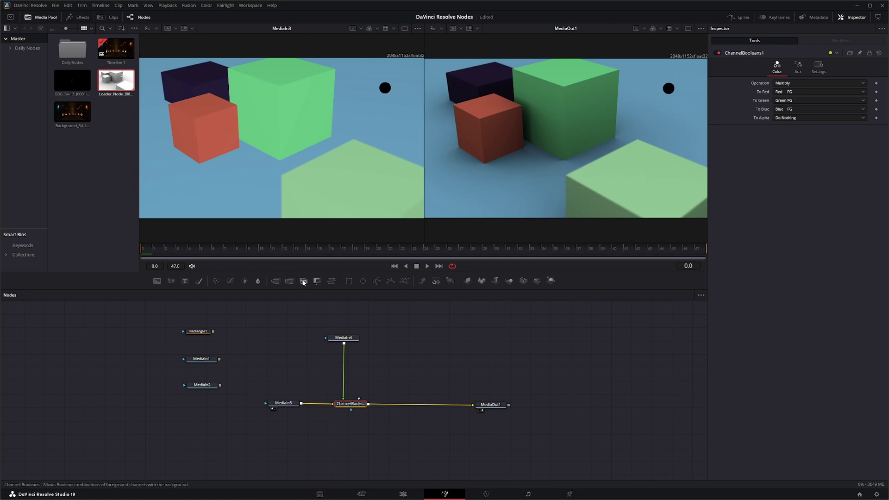
- Add ChannelBooleans2 and a MediaIn5 clip, feeding ChannelBooleans1's output into ChannelBooleans2
drag(304, 282, 357, 456)
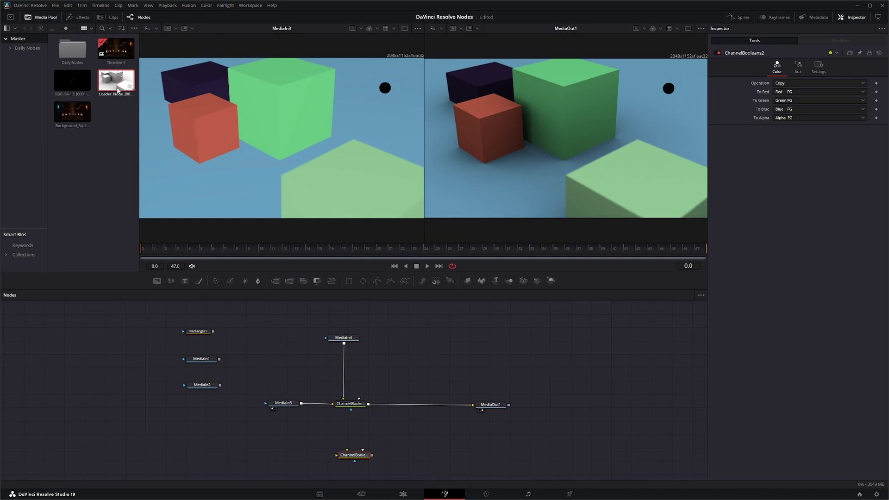
drag(117, 90, 288, 457)
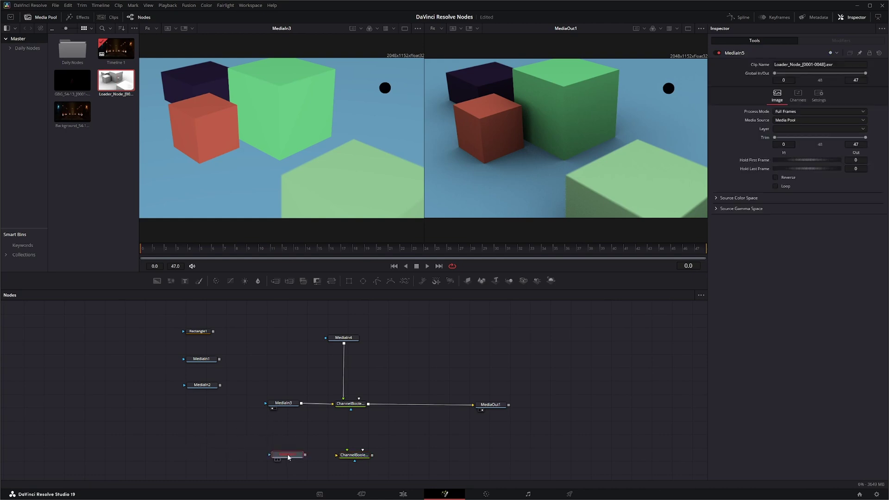
drag(369, 404, 473, 405)
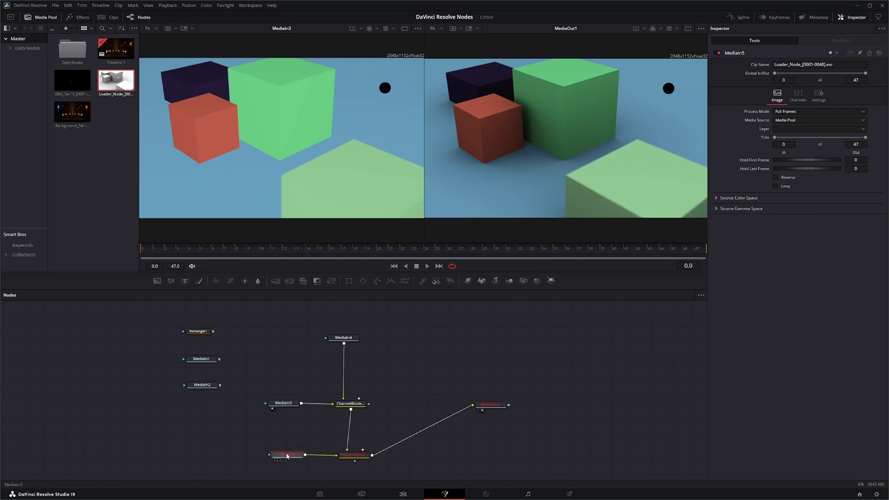
- Load the ViewLayer.DiffDir pass into MediaIn5 and place MediaOut1 after ChannelBooleans2
click(787, 128)
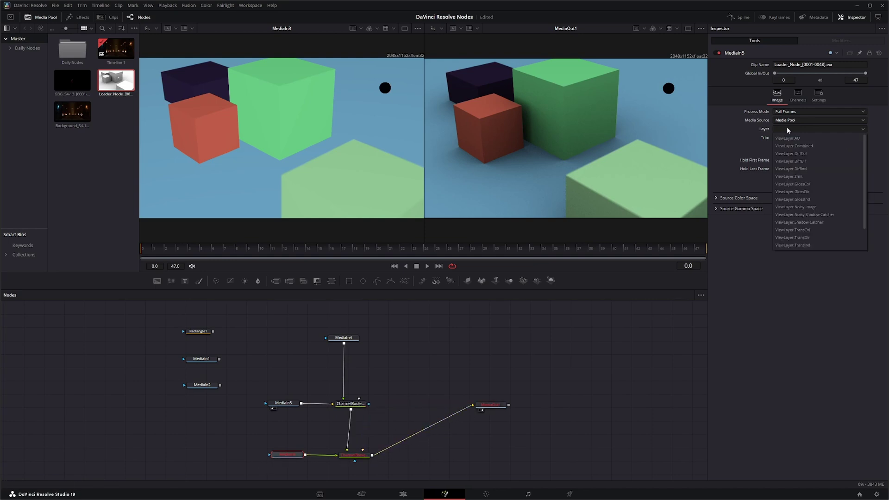
click(812, 160)
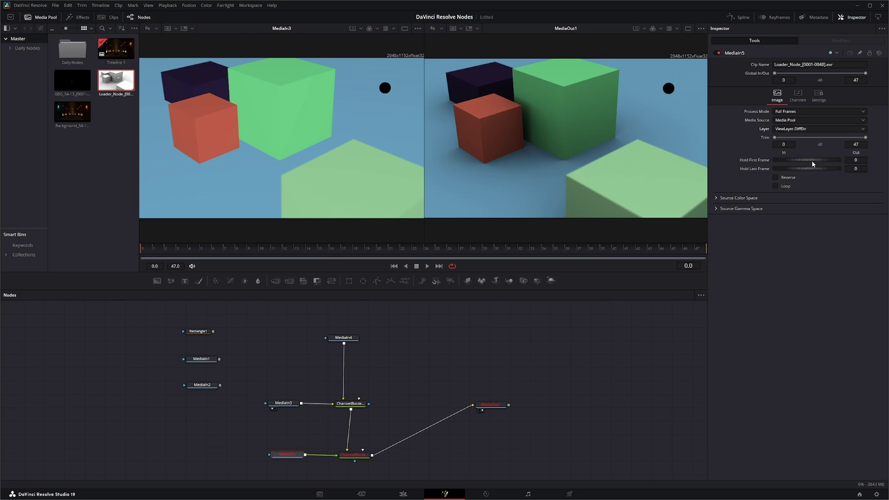
drag(492, 405, 473, 456)
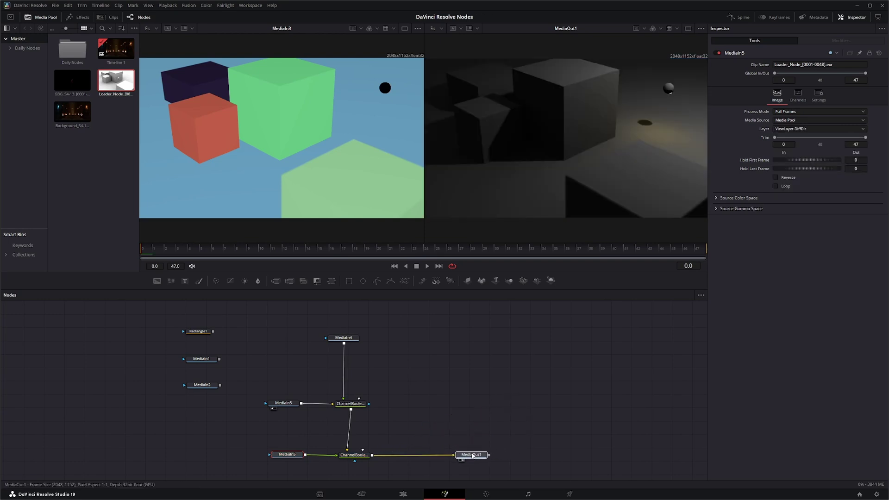
- Set ChannelBooleans2's operation to Add
click(355, 458)
drag(355, 458, 357, 458)
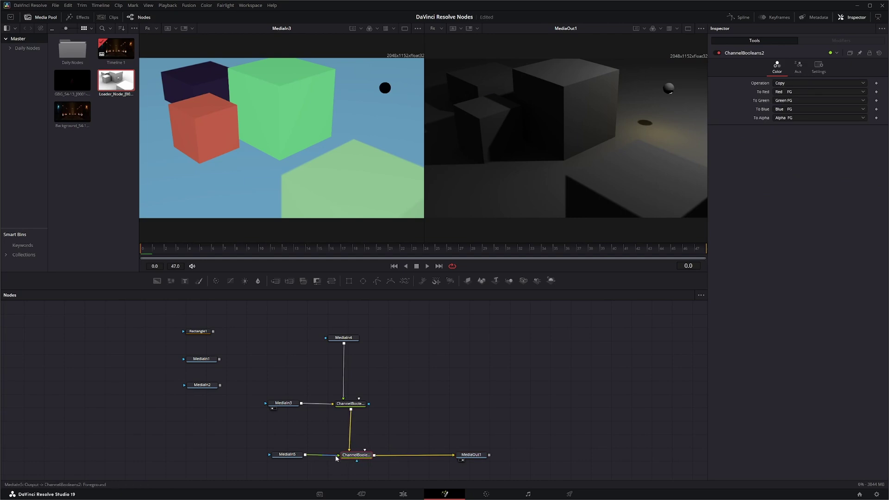
click(295, 455)
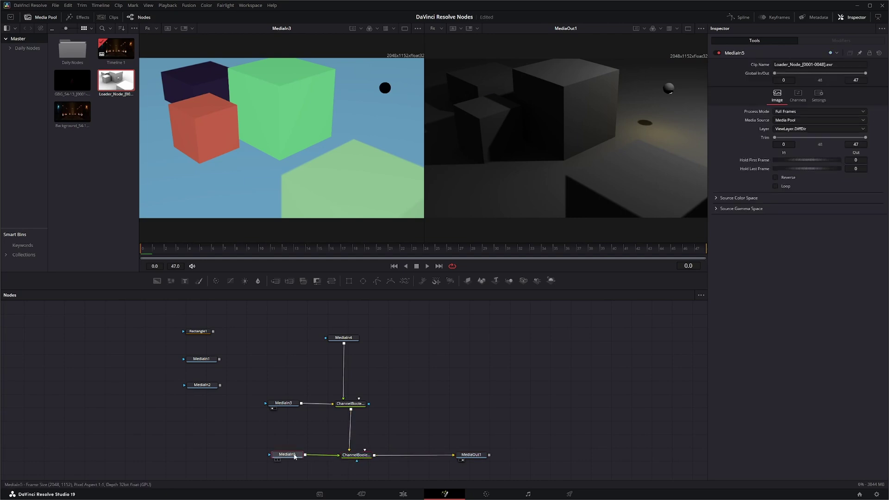
click(353, 455)
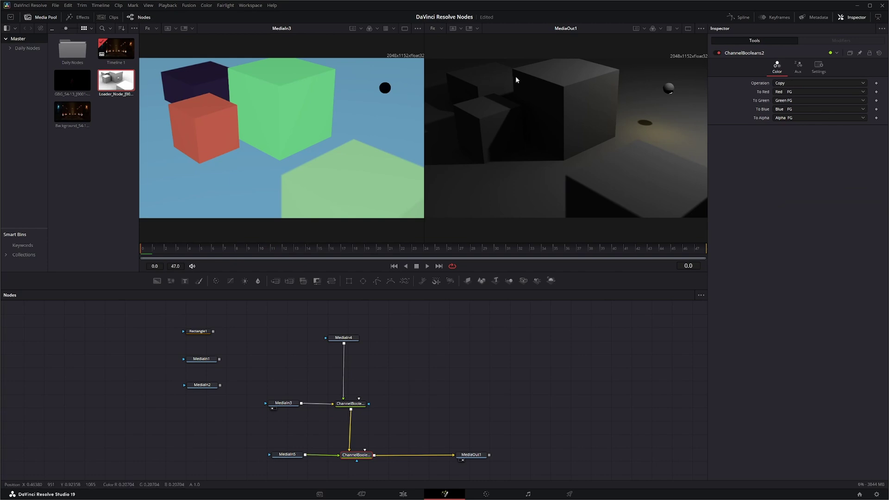
click(788, 82)
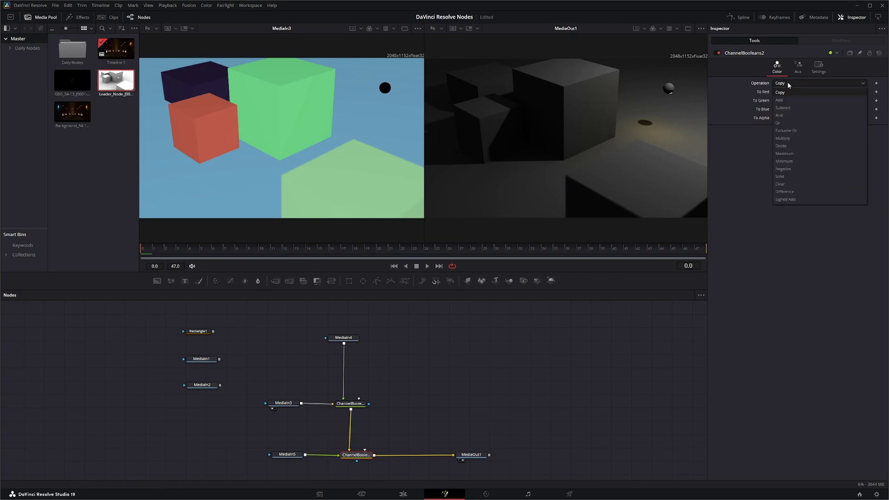
click(787, 99)
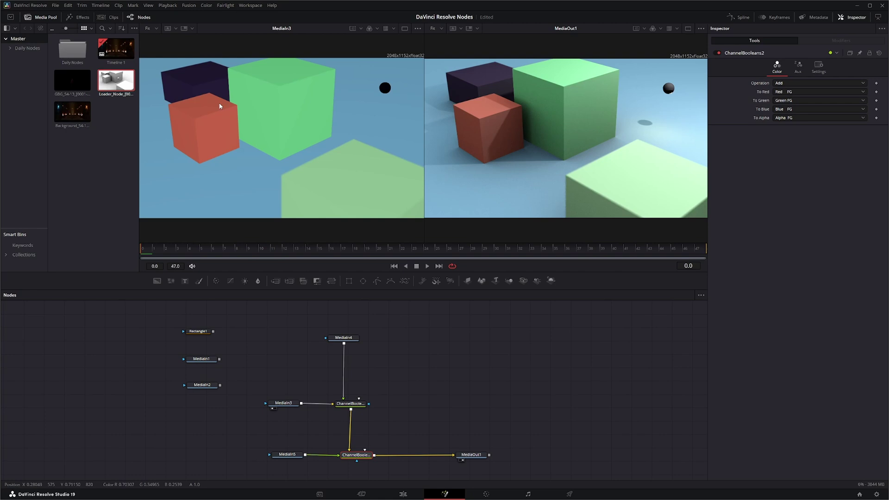
- Show ChannelBooleans2's result in the left viewer and recentre the node graph
click(353, 405)
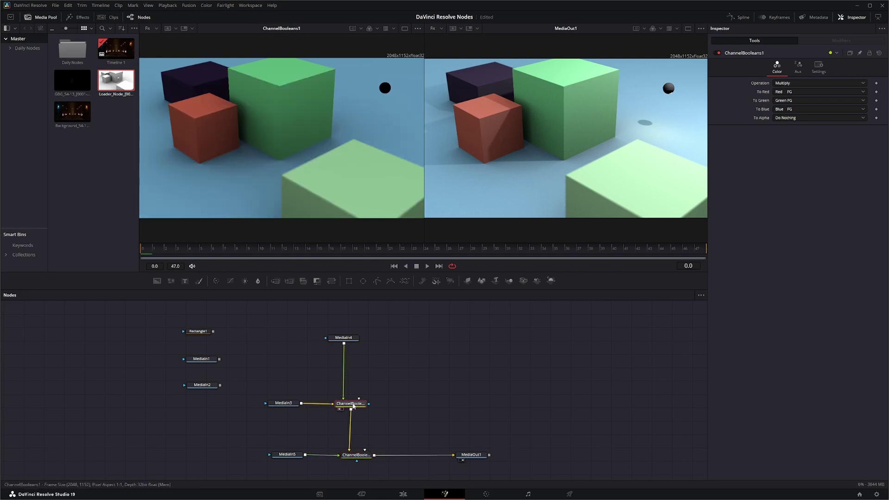
click(360, 455)
key(1)
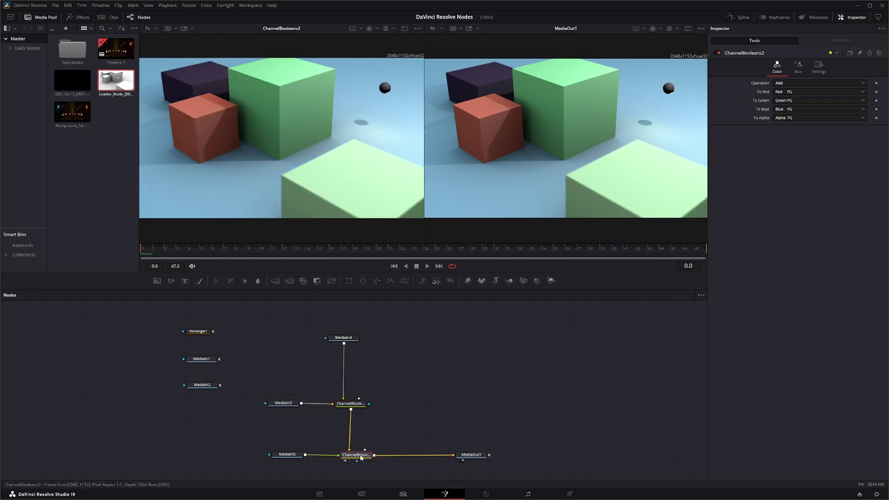
drag(414, 427, 440, 386)
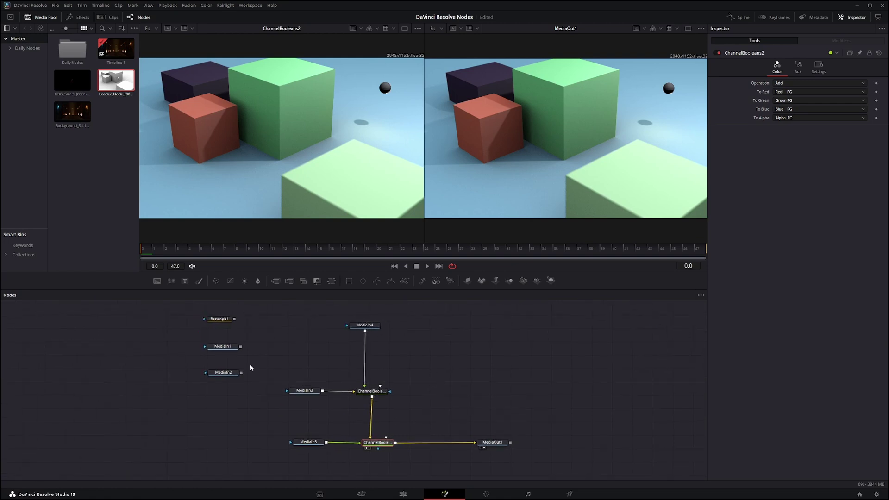
- Raise ChannelBooleans2, MediaIn3 and MediaIn5 level with their Channel Booleans nodes
drag(384, 443, 372, 362)
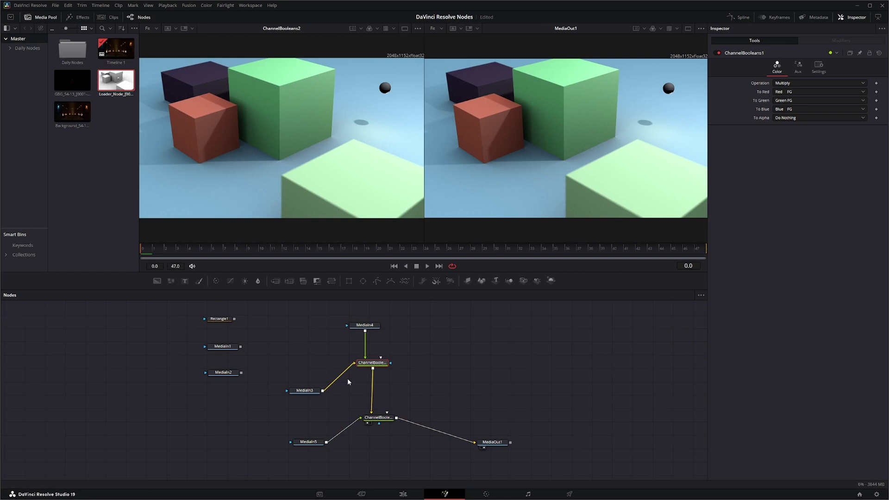
drag(304, 391, 307, 361)
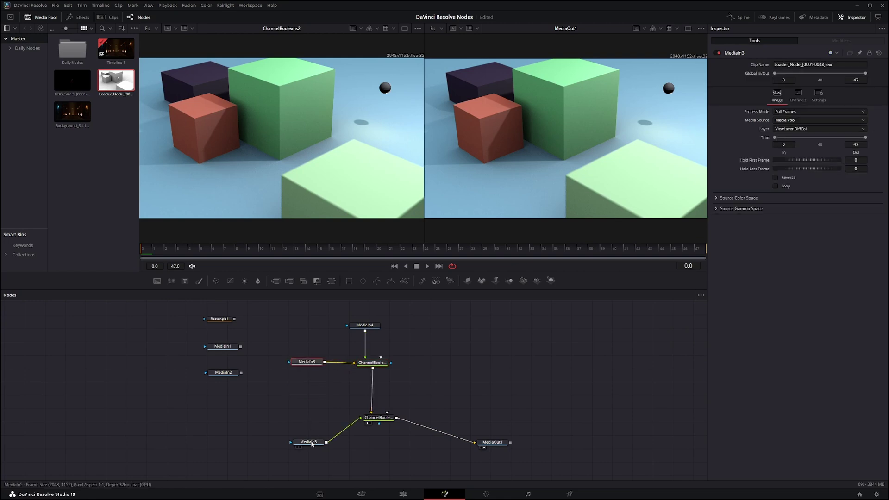
drag(313, 443, 311, 418)
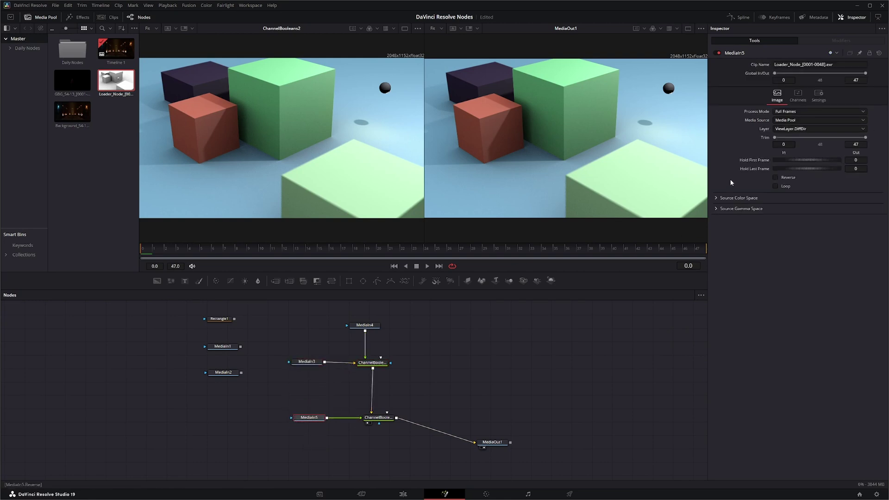
- Line MediaOut1 up with ChannelBooleans2, then select MediaIn5 and ChannelBooleans2 together
click(385, 418)
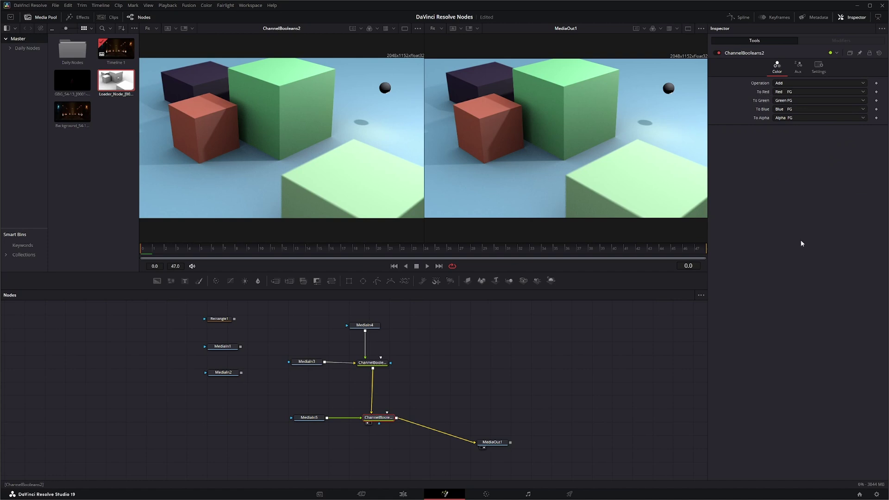
drag(490, 443, 464, 420)
click(470, 420)
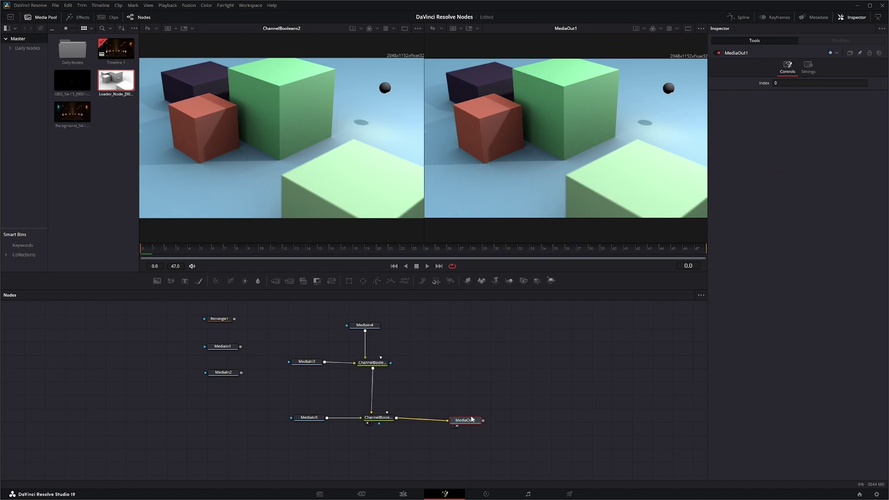
click(377, 417)
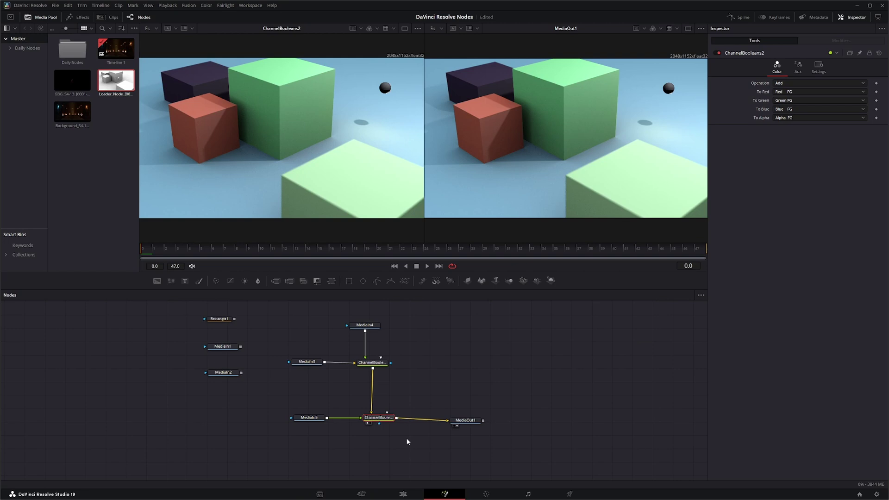
drag(246, 442, 392, 394)
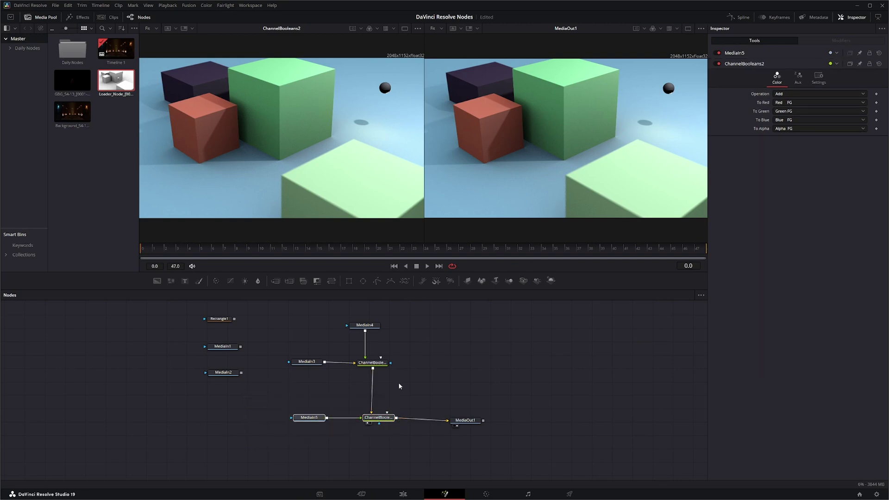
- Delete MediaIn5, ChannelBooleans2, MediaIn3 and MediaIn4 from the node tree
key(Delete)
drag(281, 378, 351, 318)
key(Delete)
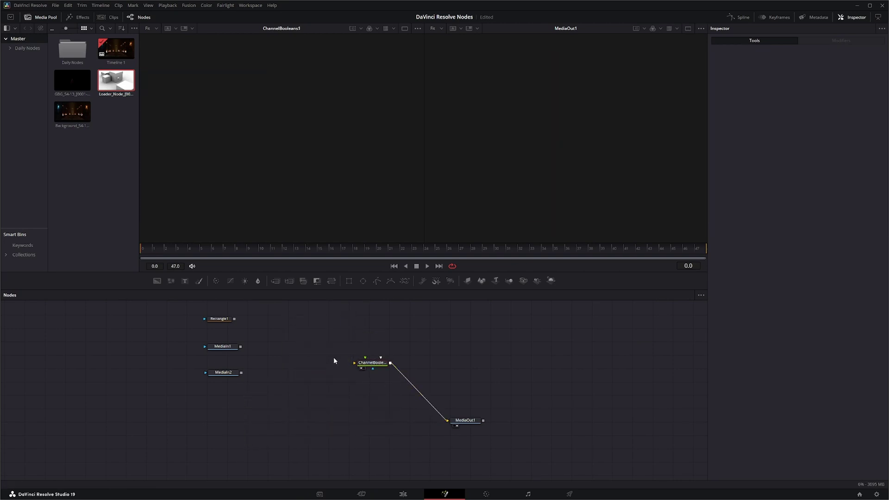
- Wire MediaIn1 into ChannelBooleans1's background and set its Operation to Copy
drag(374, 365, 359, 376)
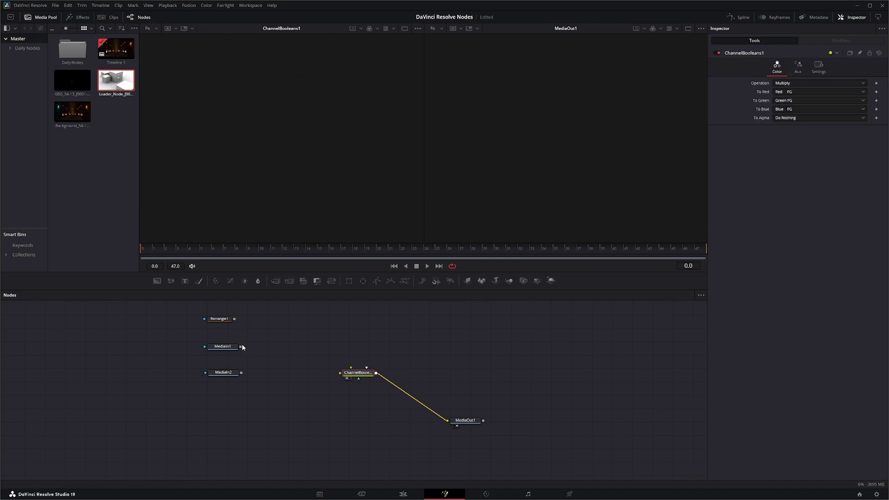
drag(240, 346, 342, 372)
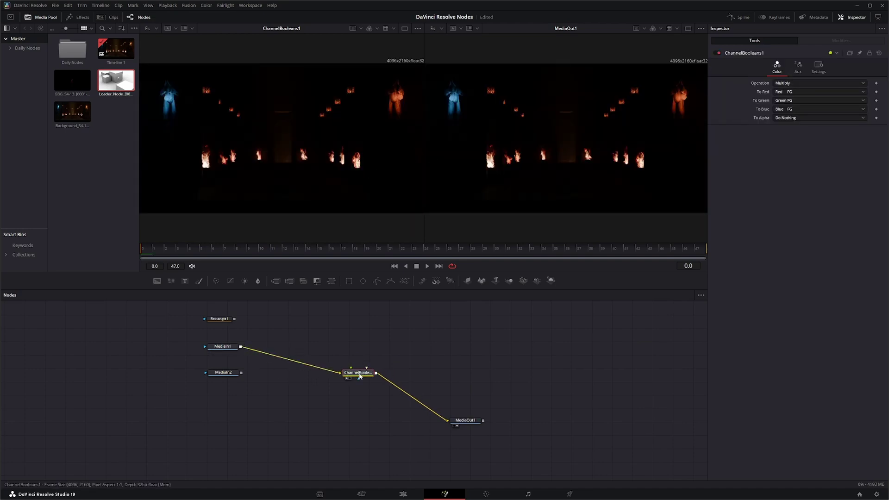
click(785, 83)
click(790, 95)
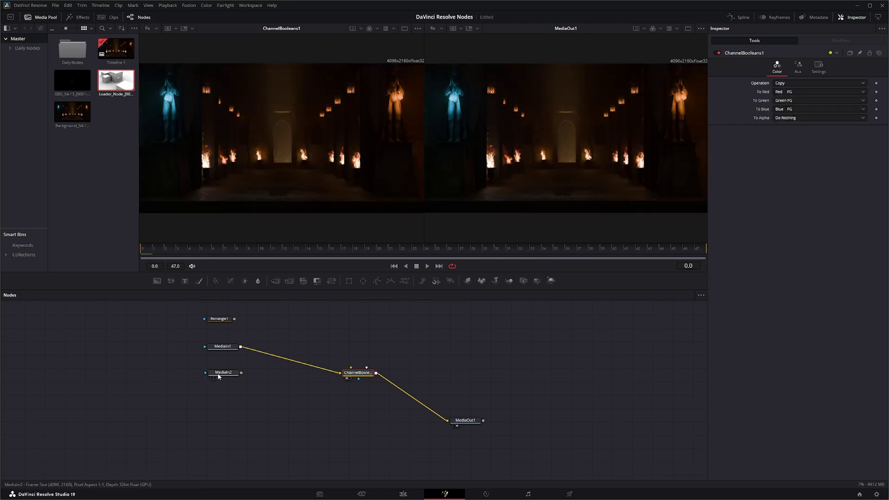
- Connect MediaIn2 to ChannelBooleans1's foreground input and select ChannelBooleans1
drag(220, 377, 351, 367)
drag(356, 328, 359, 323)
click(358, 373)
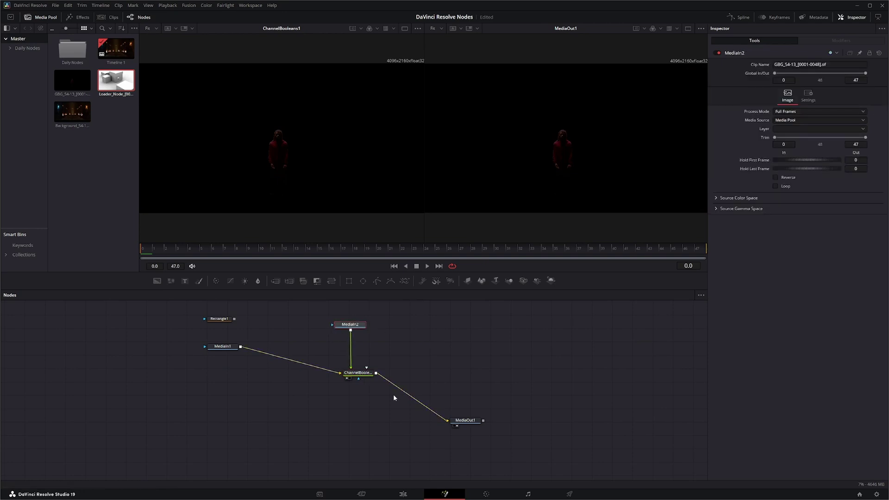
- Position MediaIn2 above ChannelBooleans1 and view it alone in the left viewer
click(467, 422)
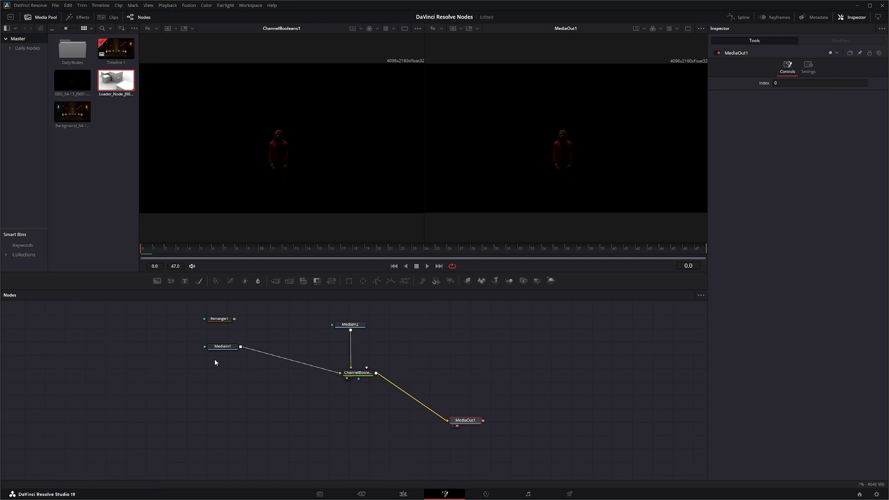
click(359, 374)
click(351, 325)
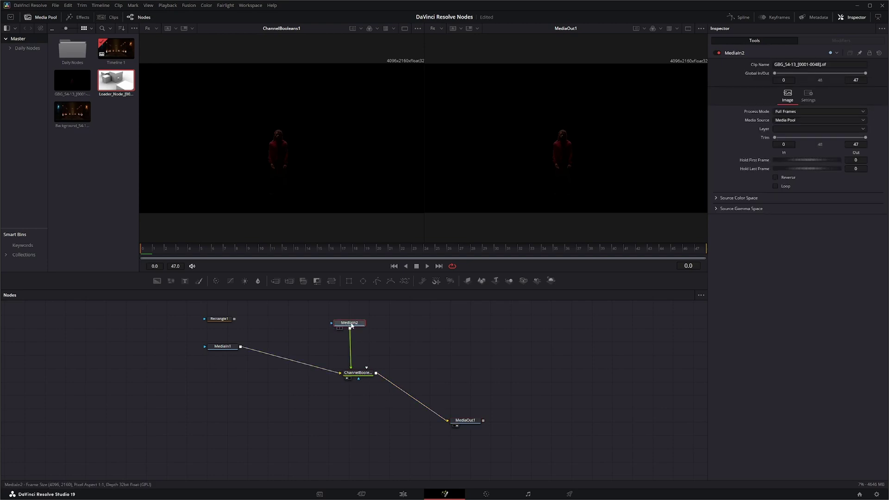
drag(351, 327, 352, 325)
click(340, 328)
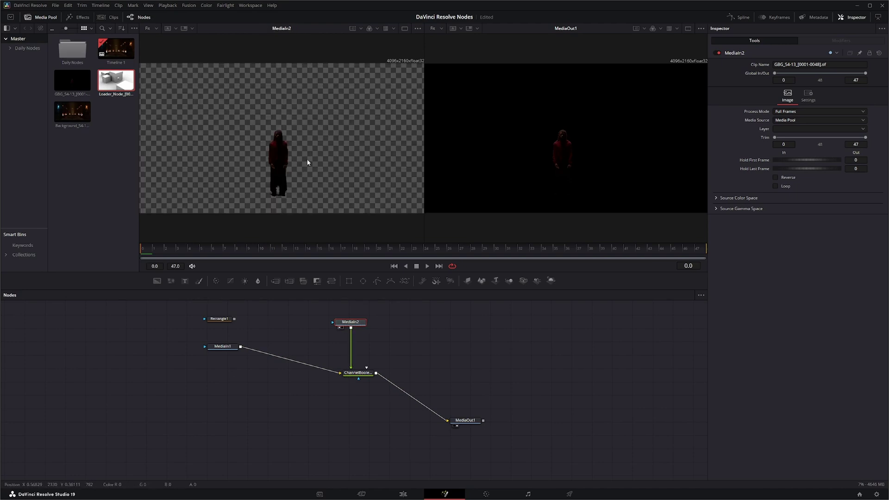
- Set ChannelBooleans1's To Alpha channel to Alpha FG
click(357, 373)
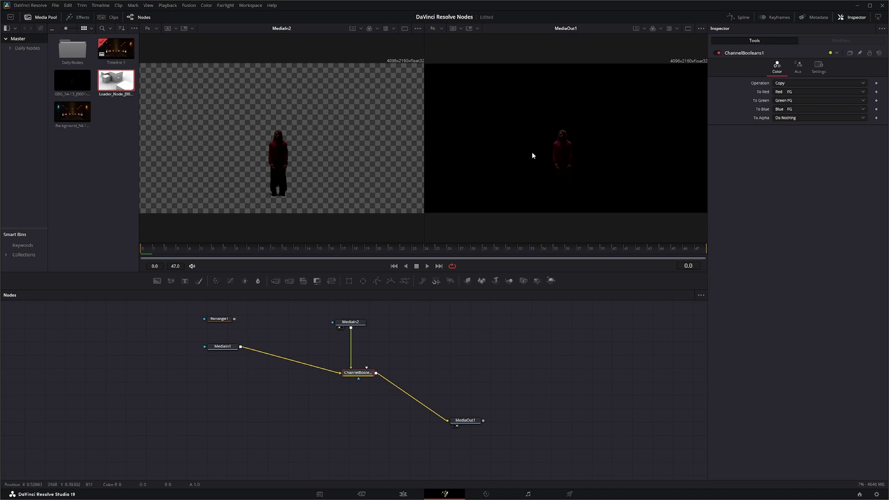
click(782, 119)
click(797, 155)
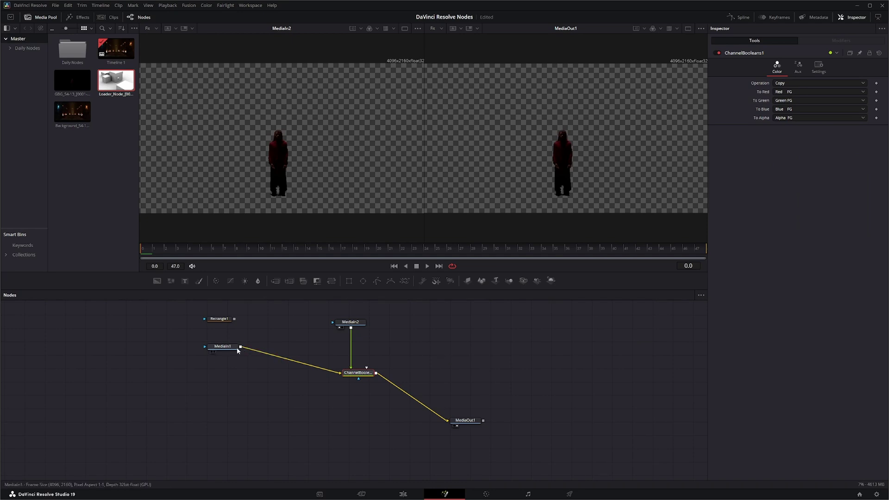
- Set ChannelBooleans1 to Add with To Red on Do Nothing, then add Loader_Node as MediaIn3
drag(227, 350, 283, 374)
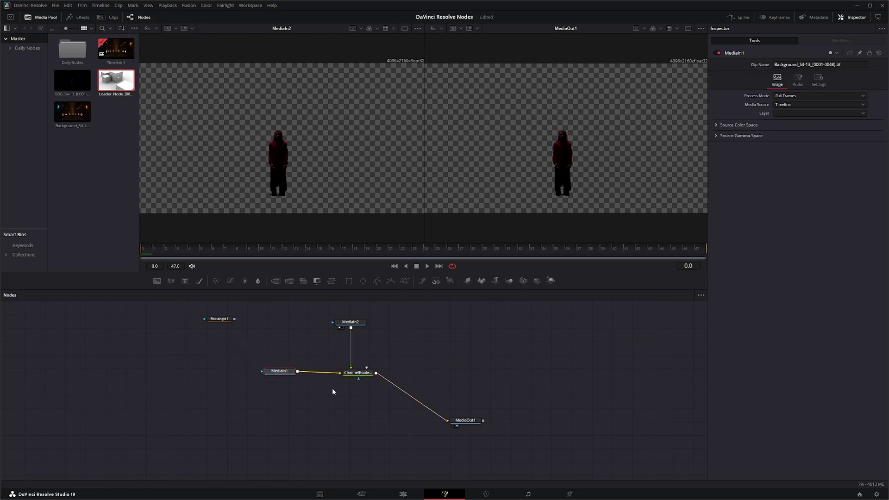
click(360, 374)
click(791, 83)
click(781, 92)
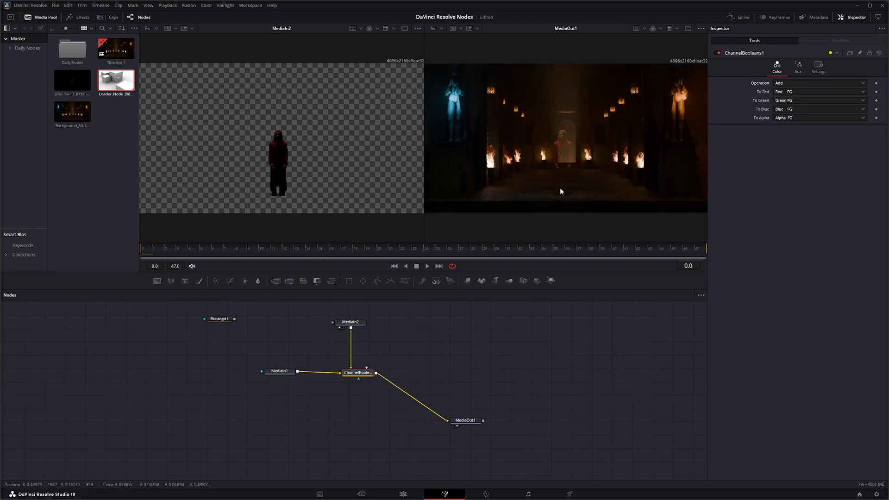
click(789, 92)
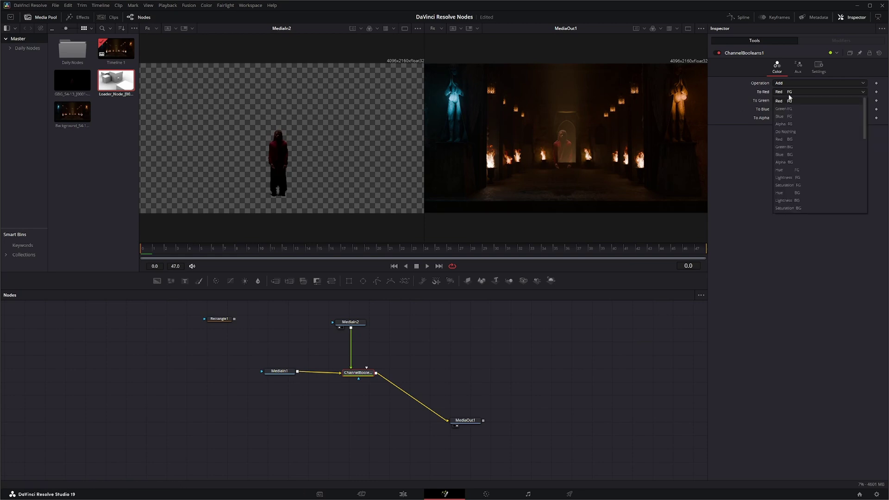
click(804, 132)
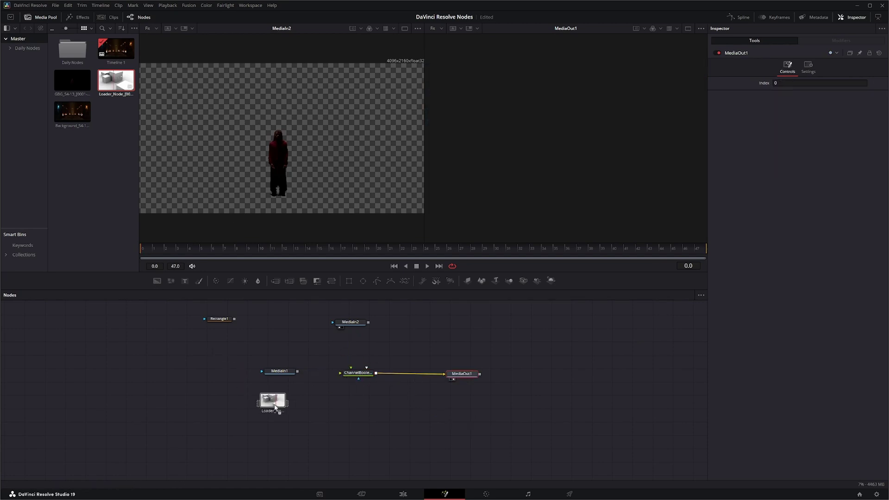
drag(278, 397, 357, 373)
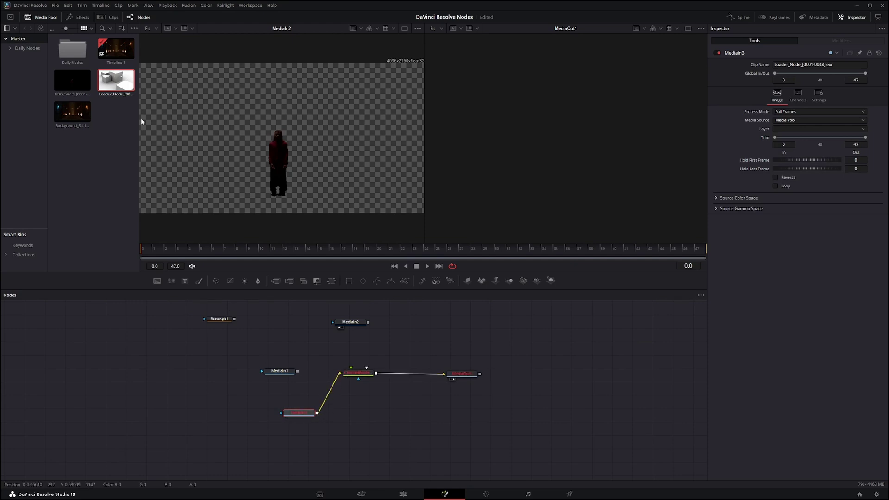
- Add the Loader_Node clip again as MediaIn4 feeding ChannelBooleans1, and nudge ChannelBooleans1 down
drag(115, 81, 356, 373)
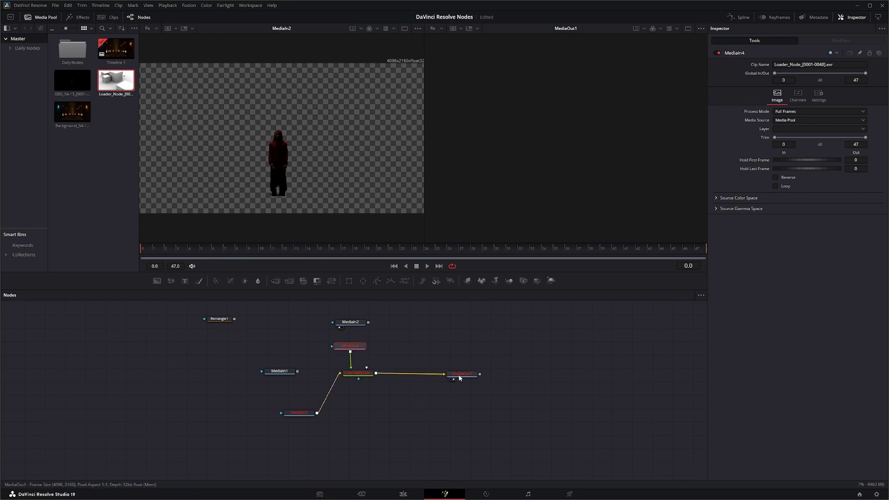
click(299, 412)
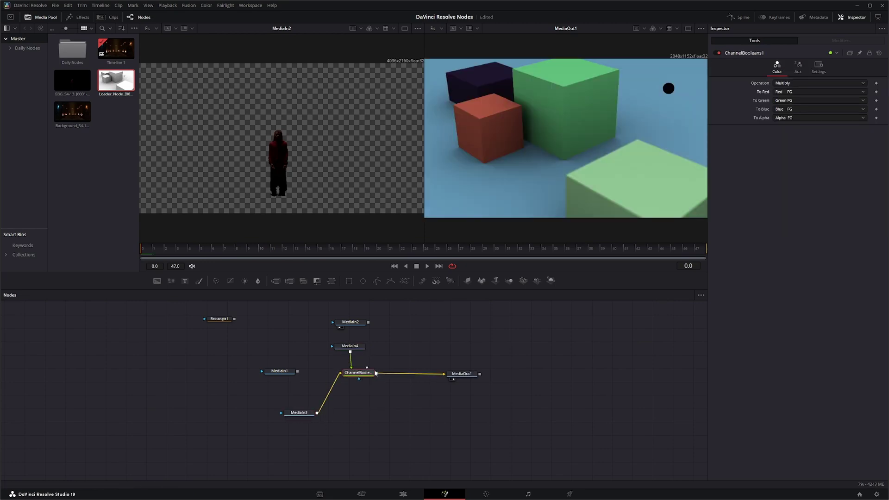
drag(360, 375, 358, 386)
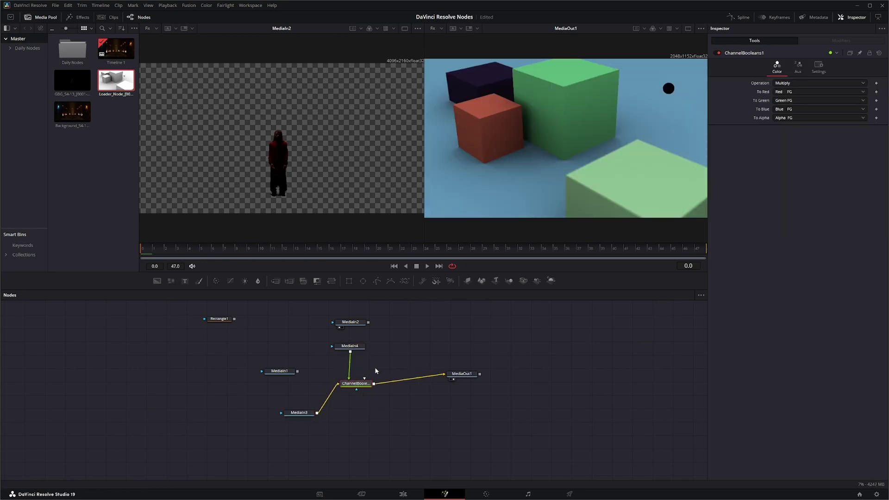